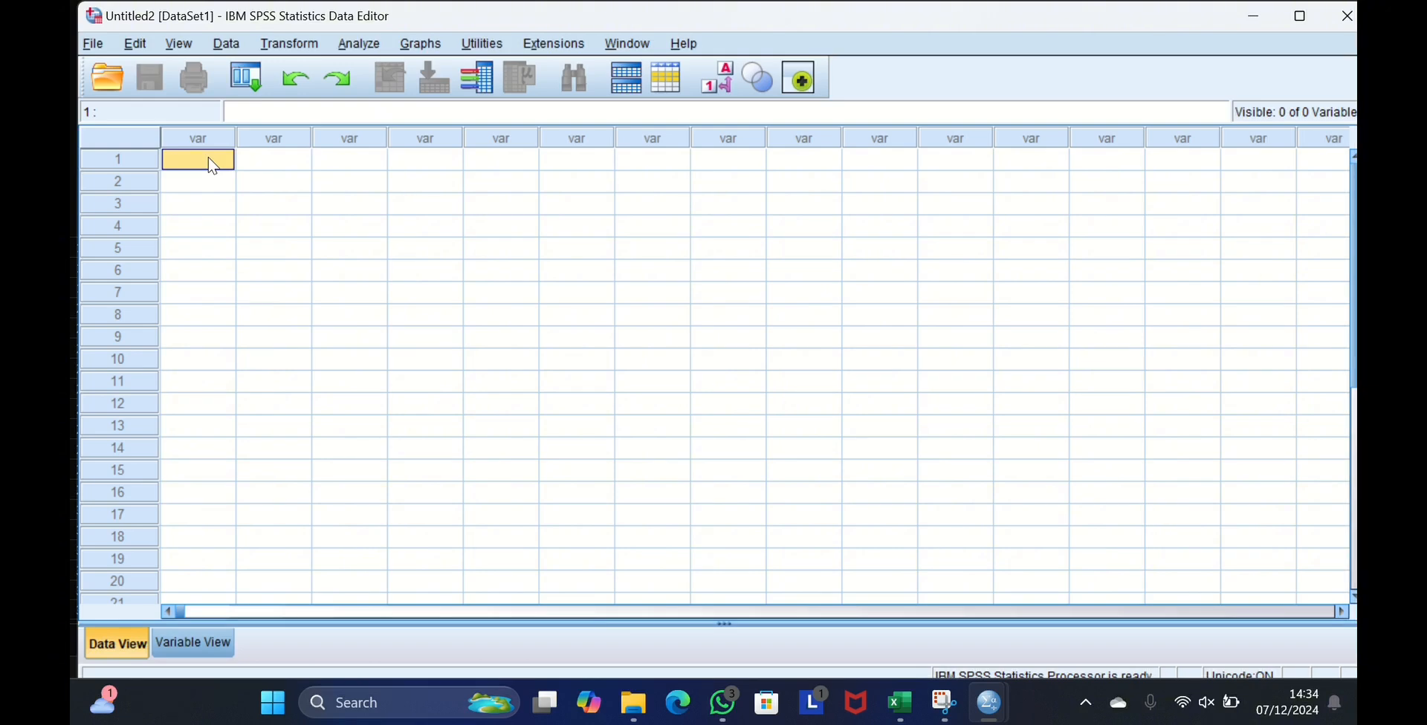
Paste the copied questionnaire data with its variable names into the empty data sheet, starting at the first cell.
right_click(211, 165)
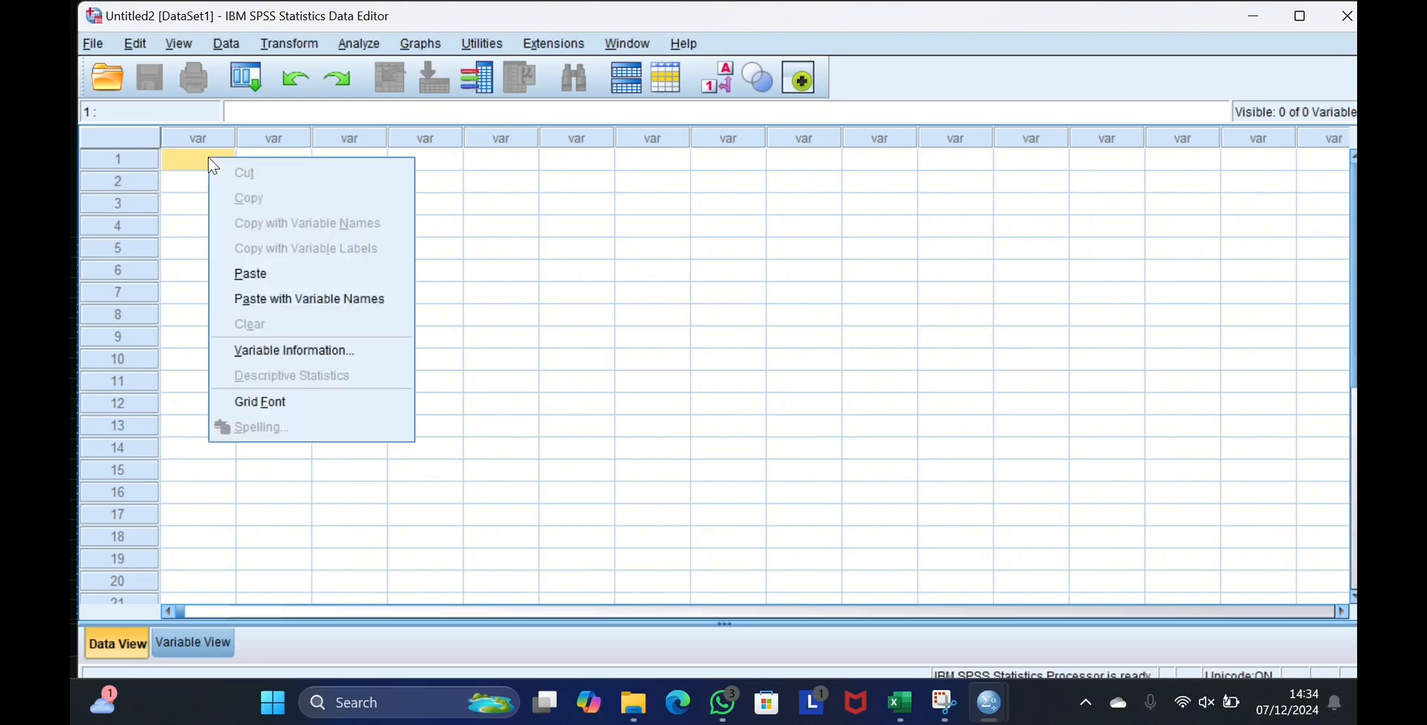
left_click(302, 307)
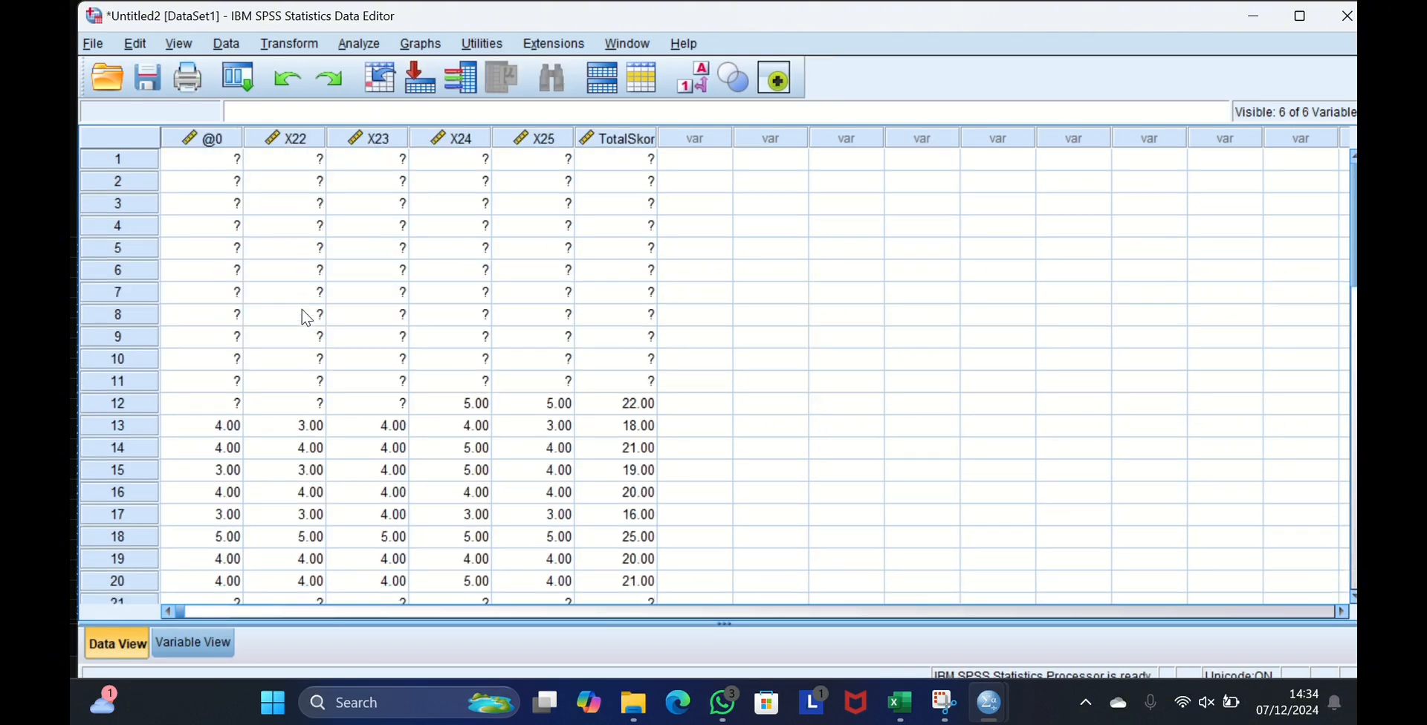
scroll(305, 317, "down", 4)
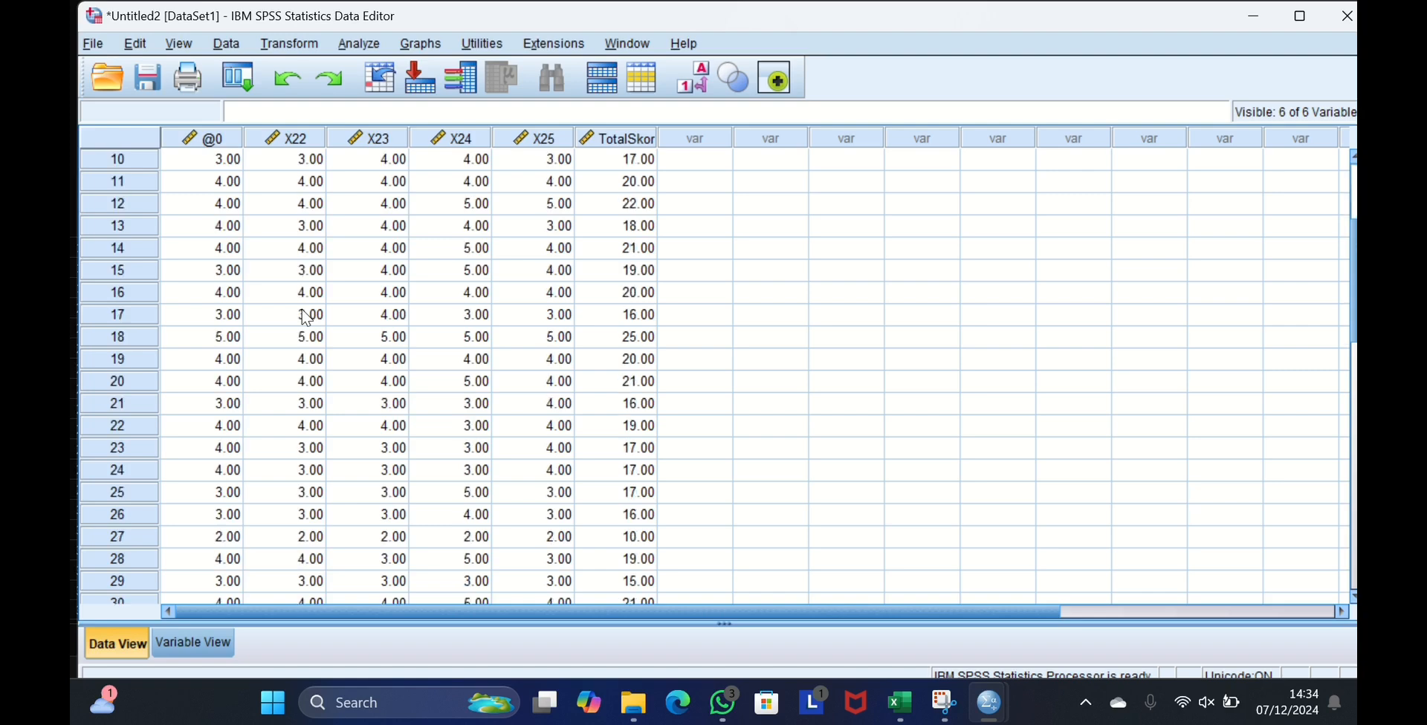
scroll(305, 318, "up", 3)
scroll(305, 317, "up", 1)
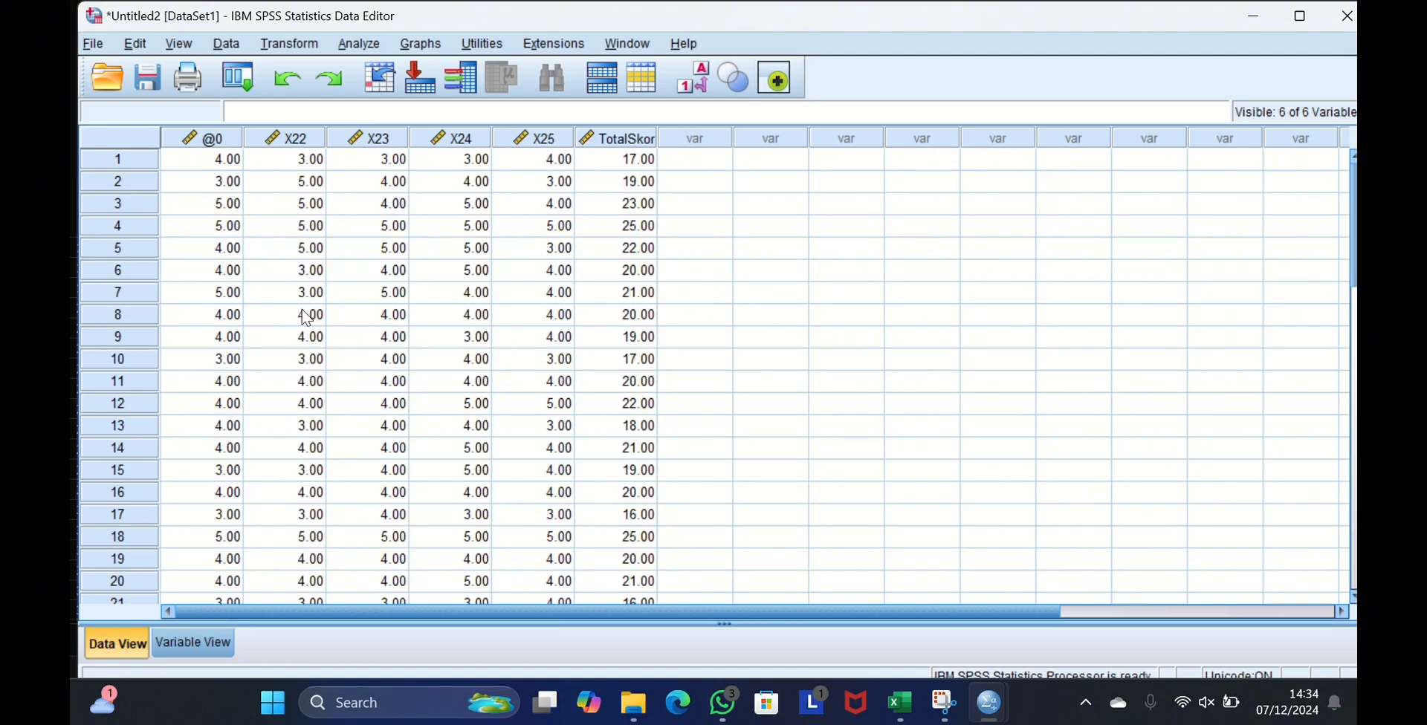
Set up a bivariate correlation with the five item variables 0, X2.2, X2.3, X2.4 and X2.5, leaving out Total Skor.
left_click(356, 46)
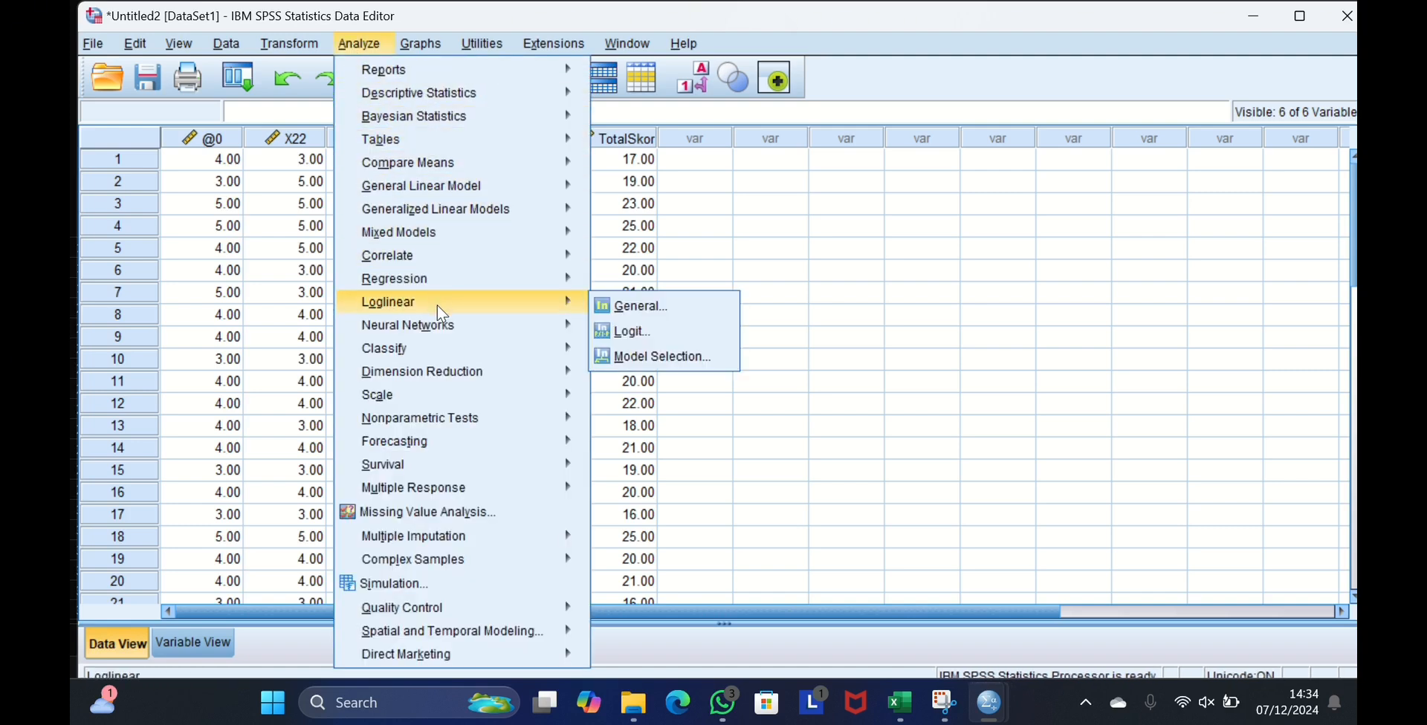
mouse_move(437, 257)
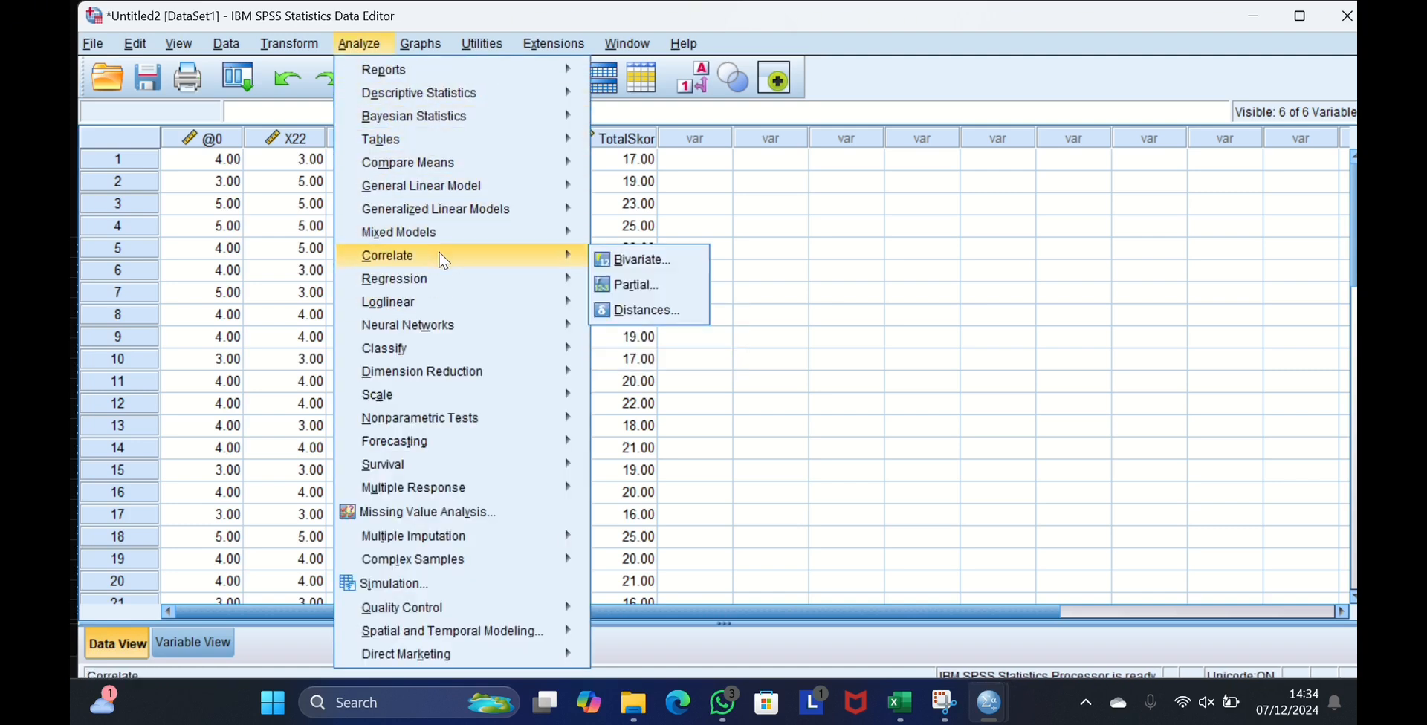
left_click(625, 258)
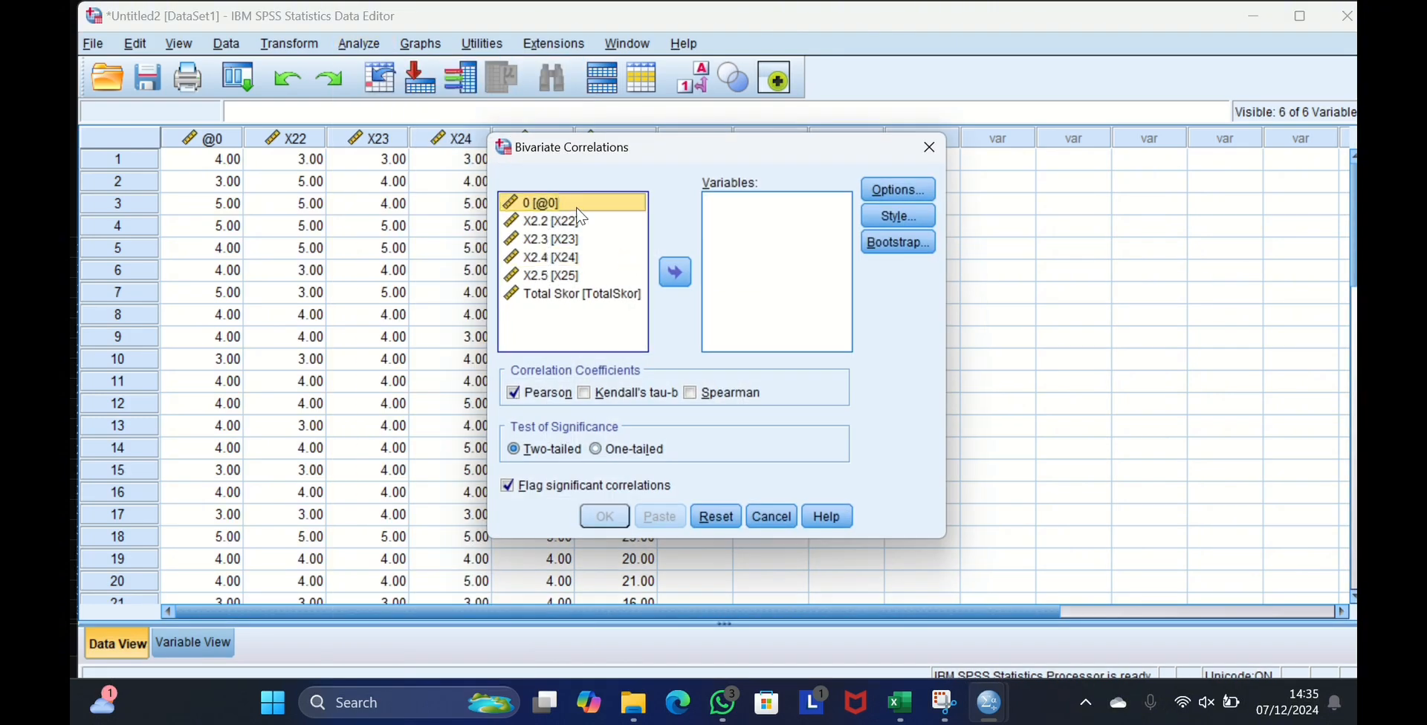
key("shift+Down")
key("shift+Down")
key("shift+Down")
key("shift+Down")
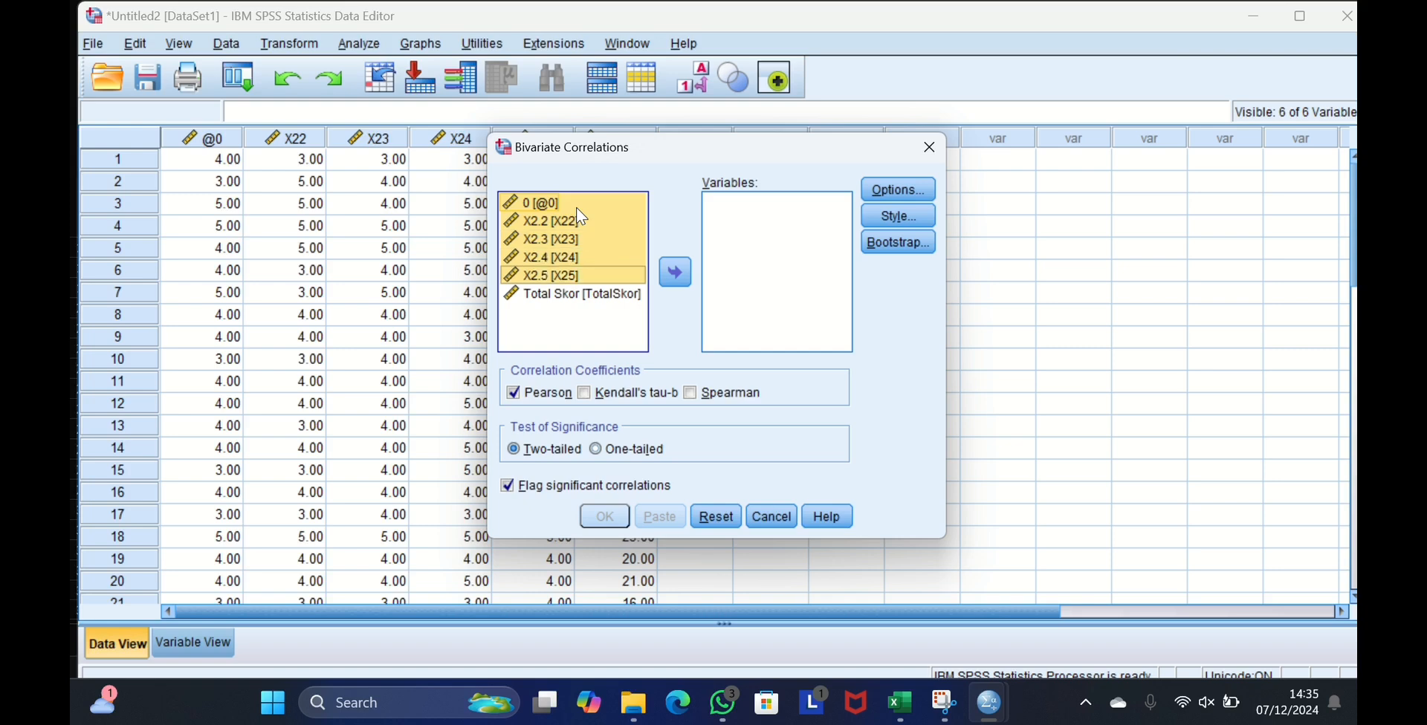
left_click(679, 274)
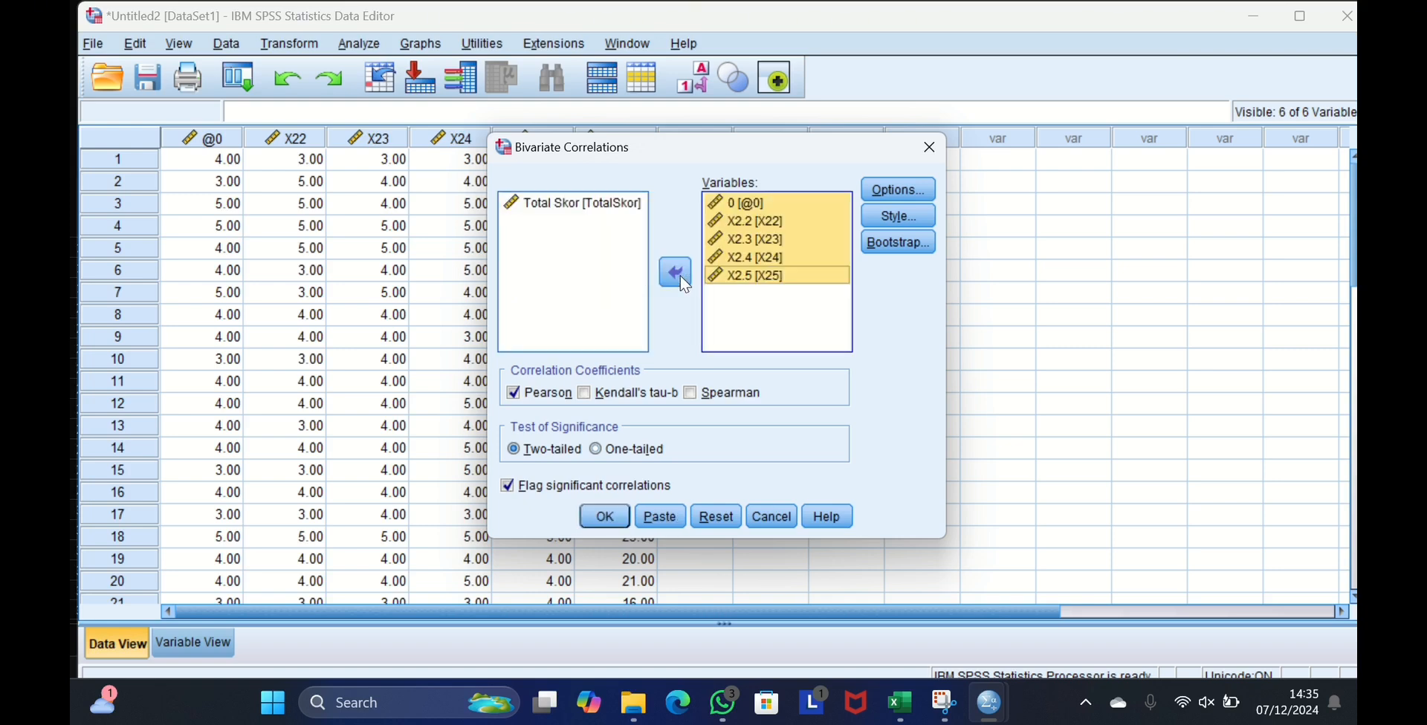
Run the two-tailed Pearson correlation with significant correlations flagged and review the resulting Correlations table.
left_click(605, 518)
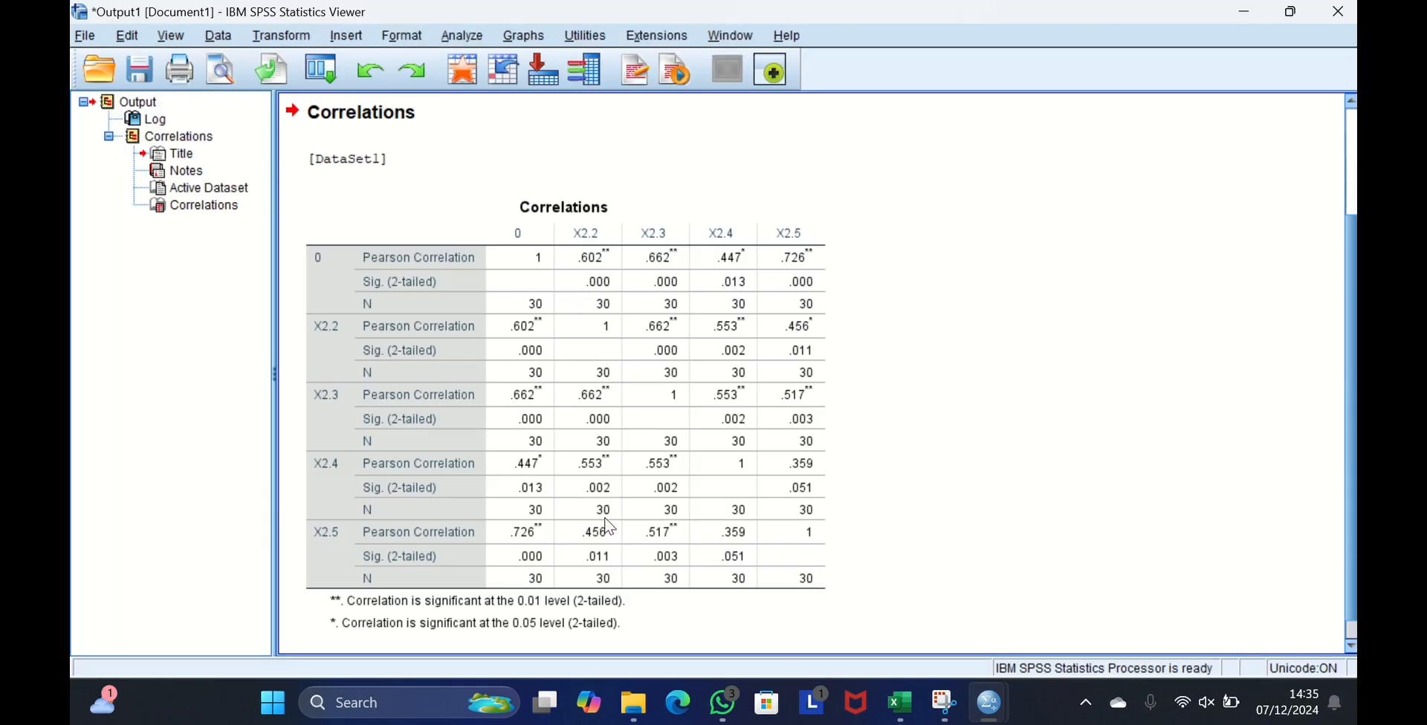
left_click(608, 527)
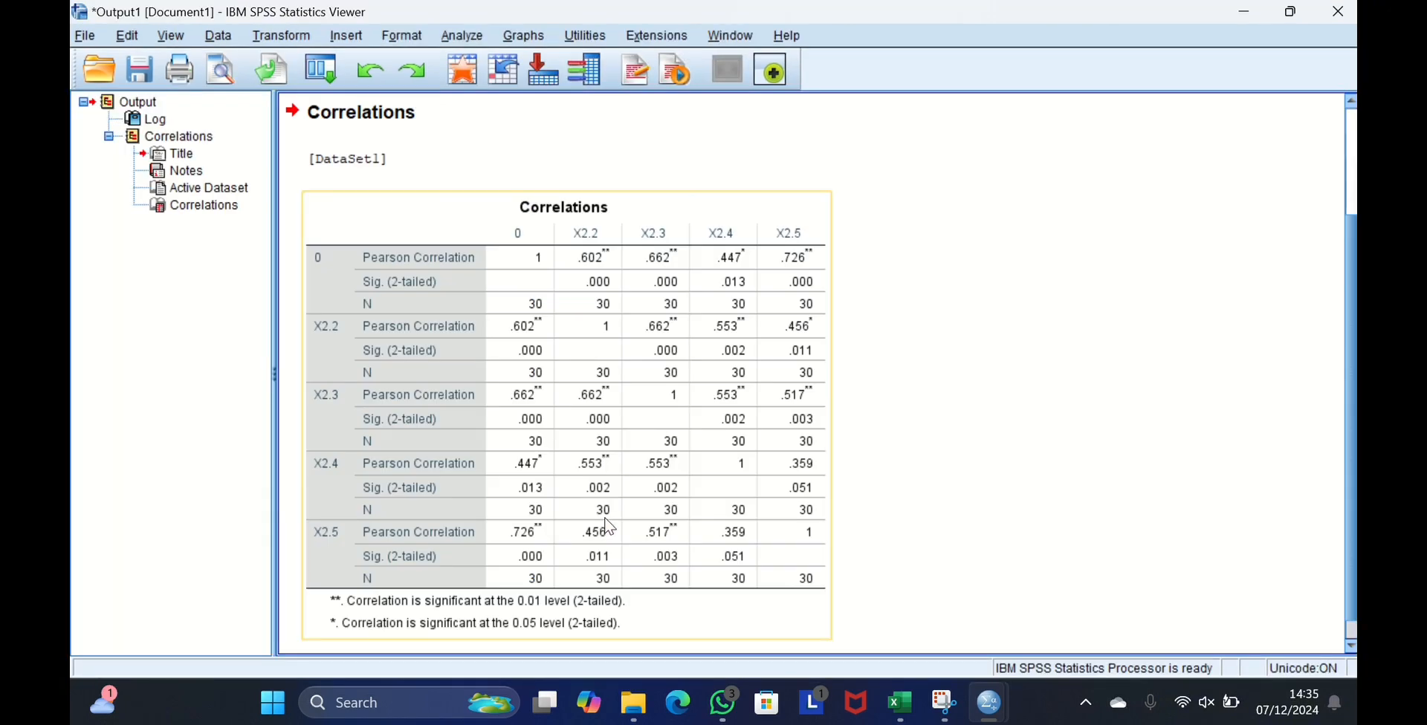
scroll(608, 527, "down", 1)
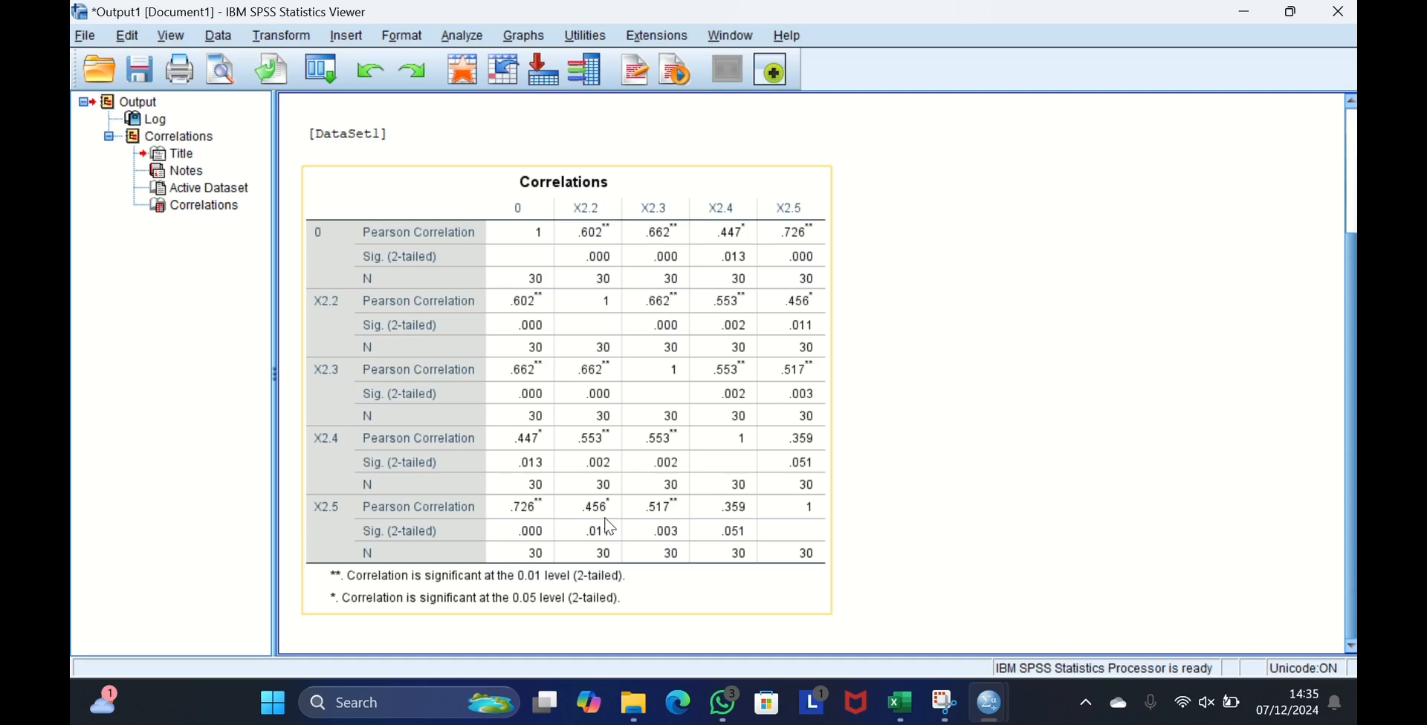
left_click(467, 159)
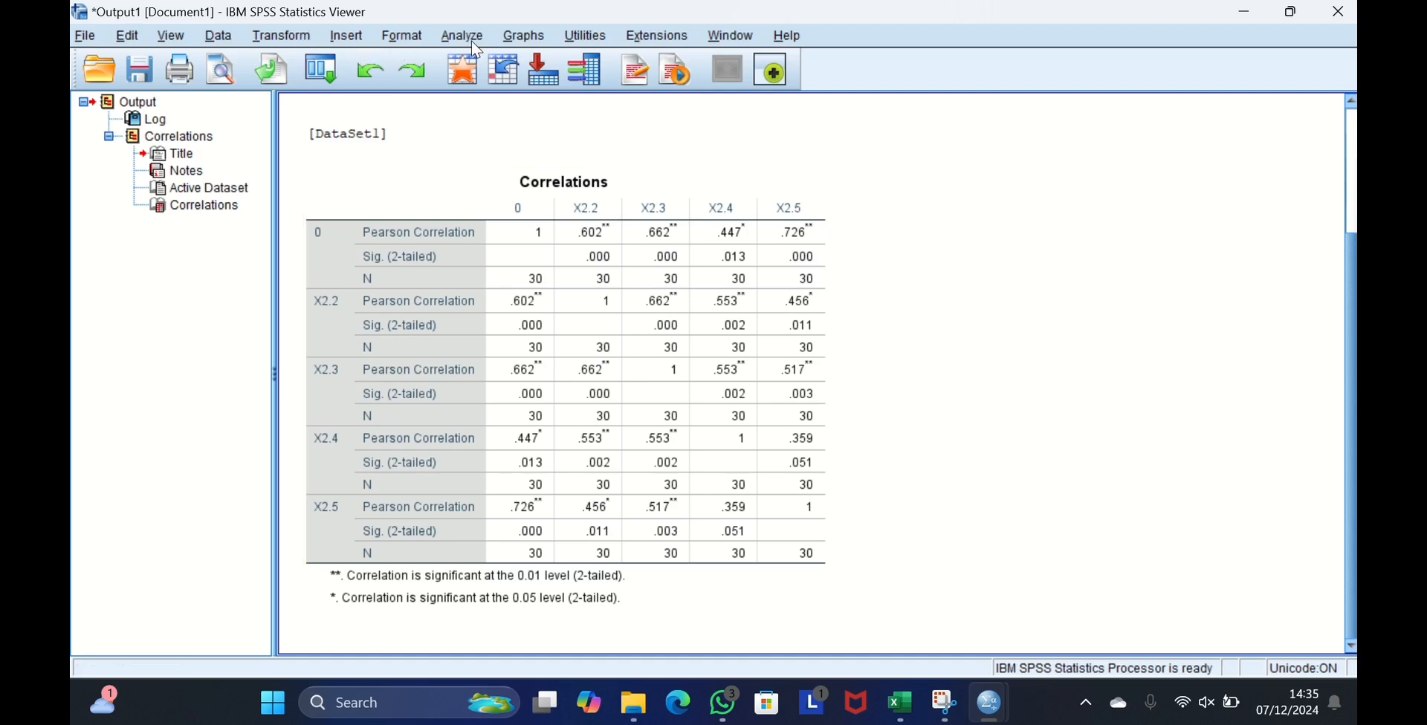
left_click(793, 215)
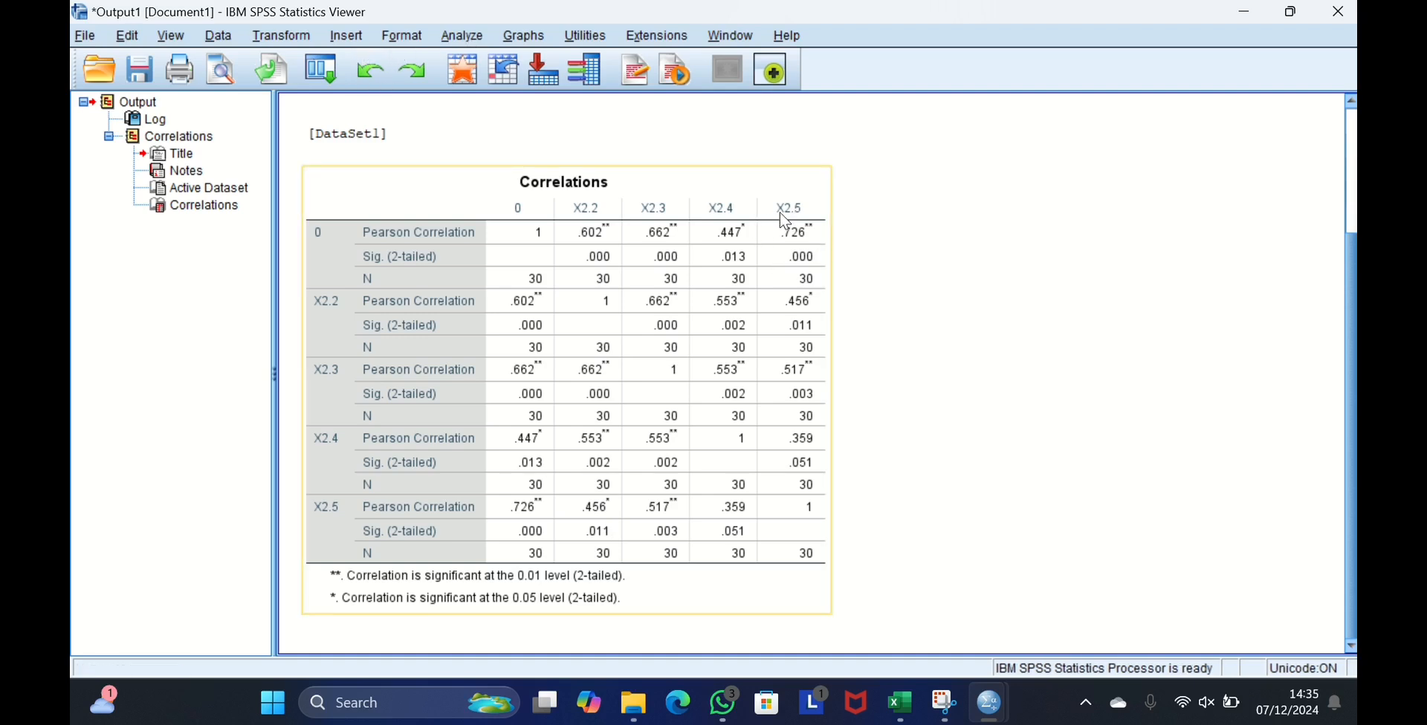
Run a Reliability Analysis with the Alpha model on the items 0, X2.2, X2.3, X2.4 and X2.5.
left_click(456, 37)
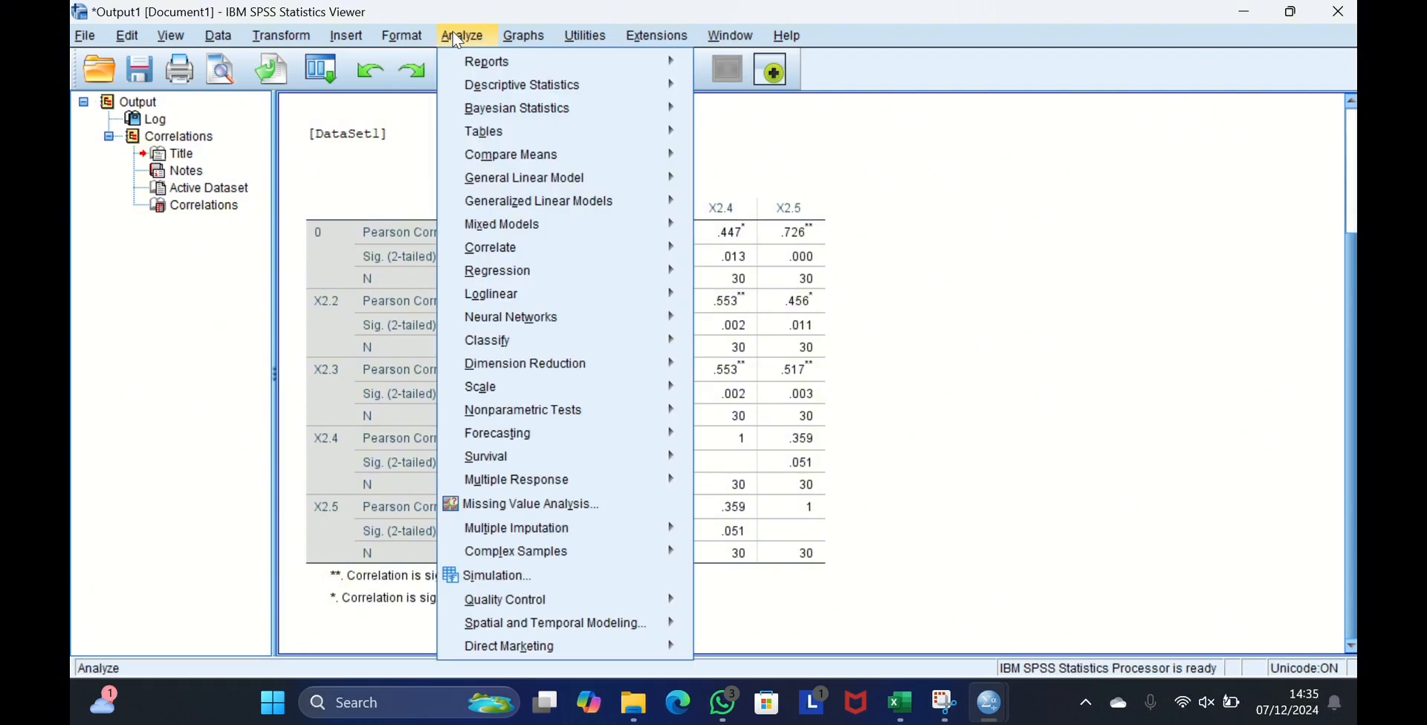
mouse_move(534, 386)
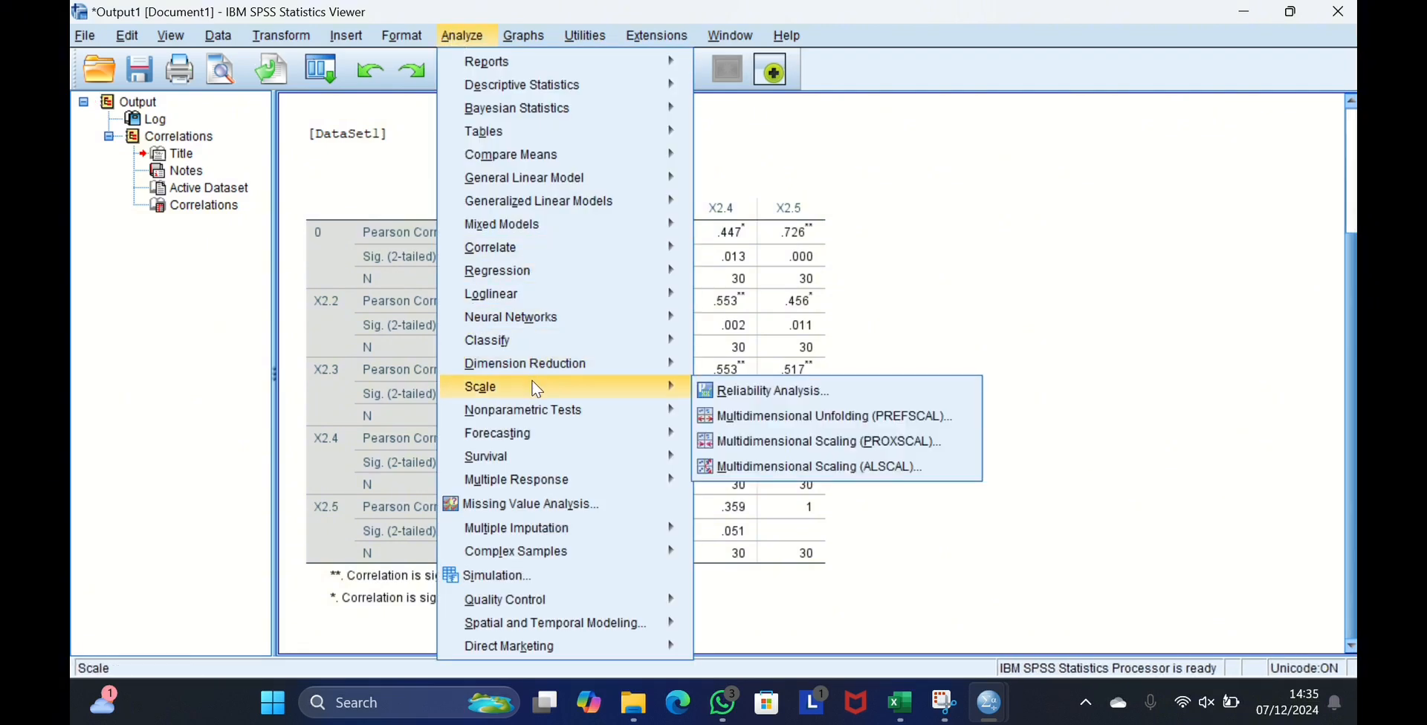
left_click(737, 405)
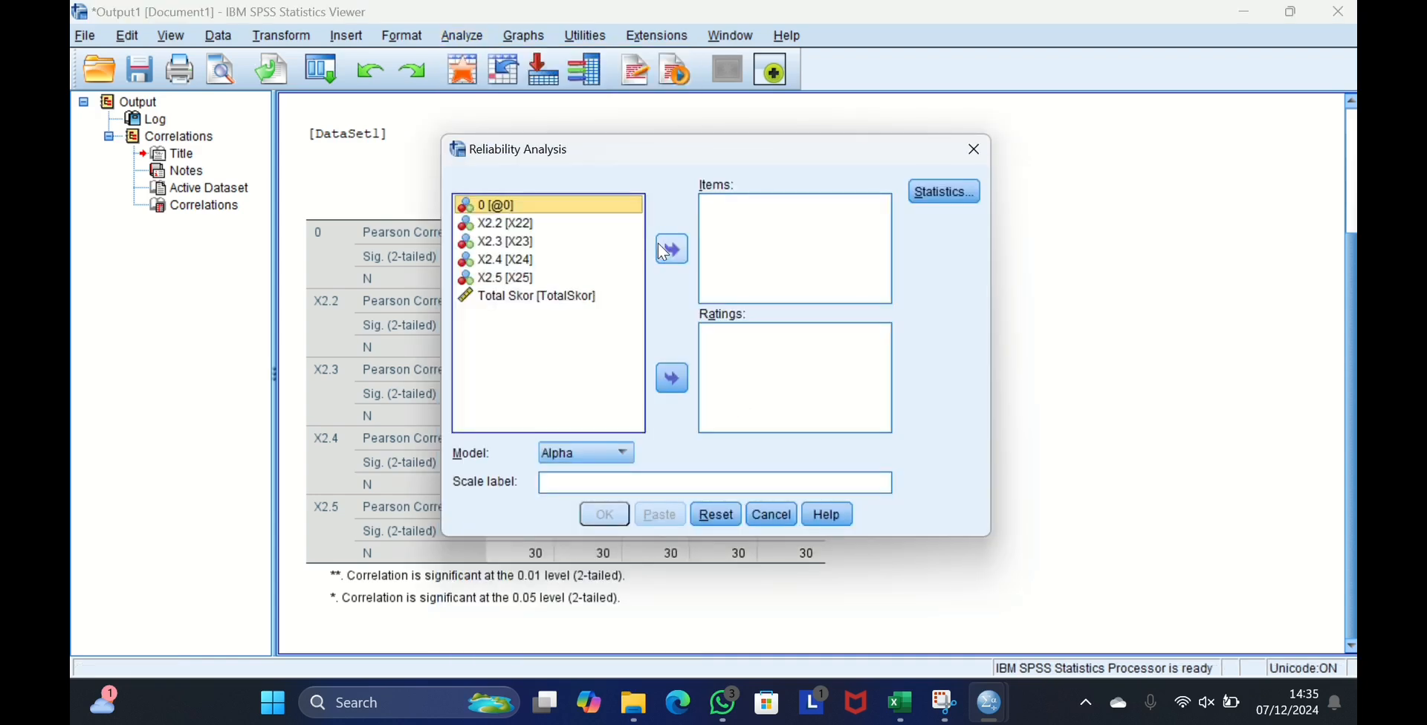
key("shift+Down")
key("shift+Down")
key("shift+Down")
key("shift+Down")
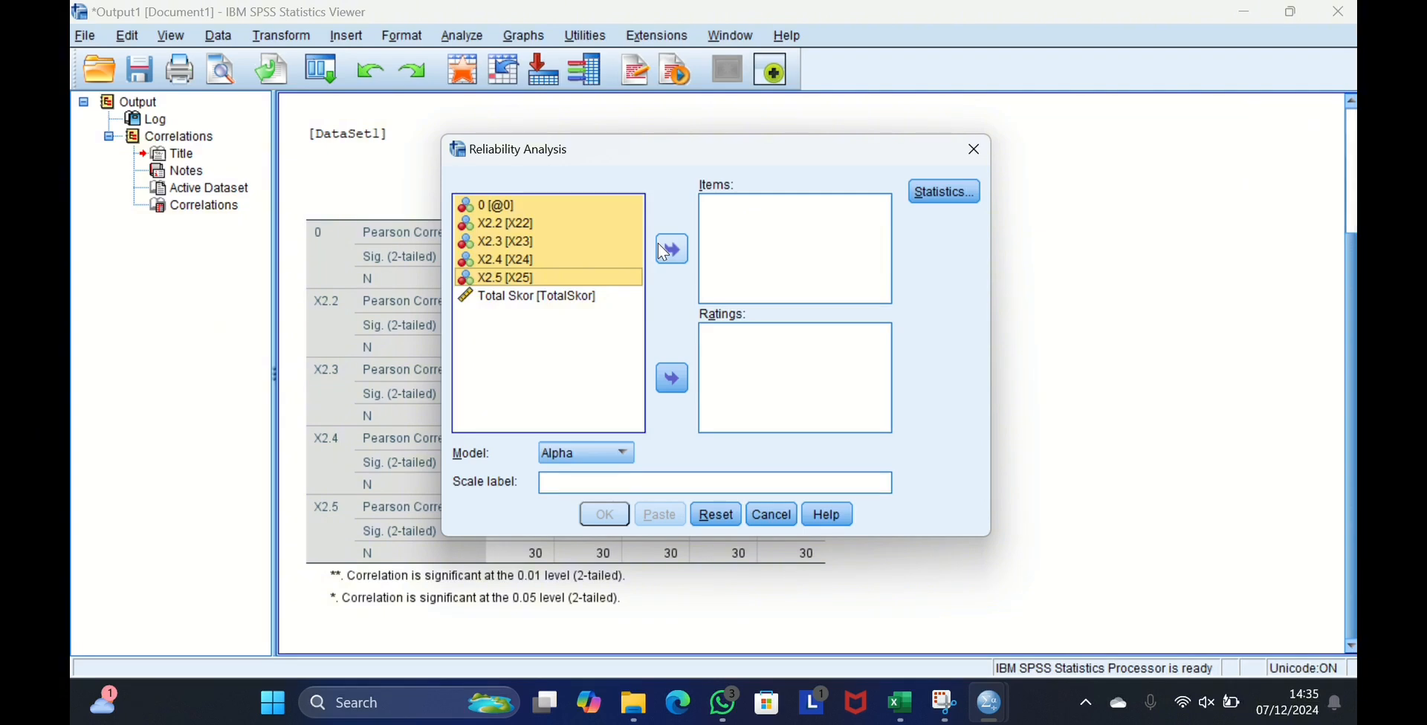
left_click(677, 248)
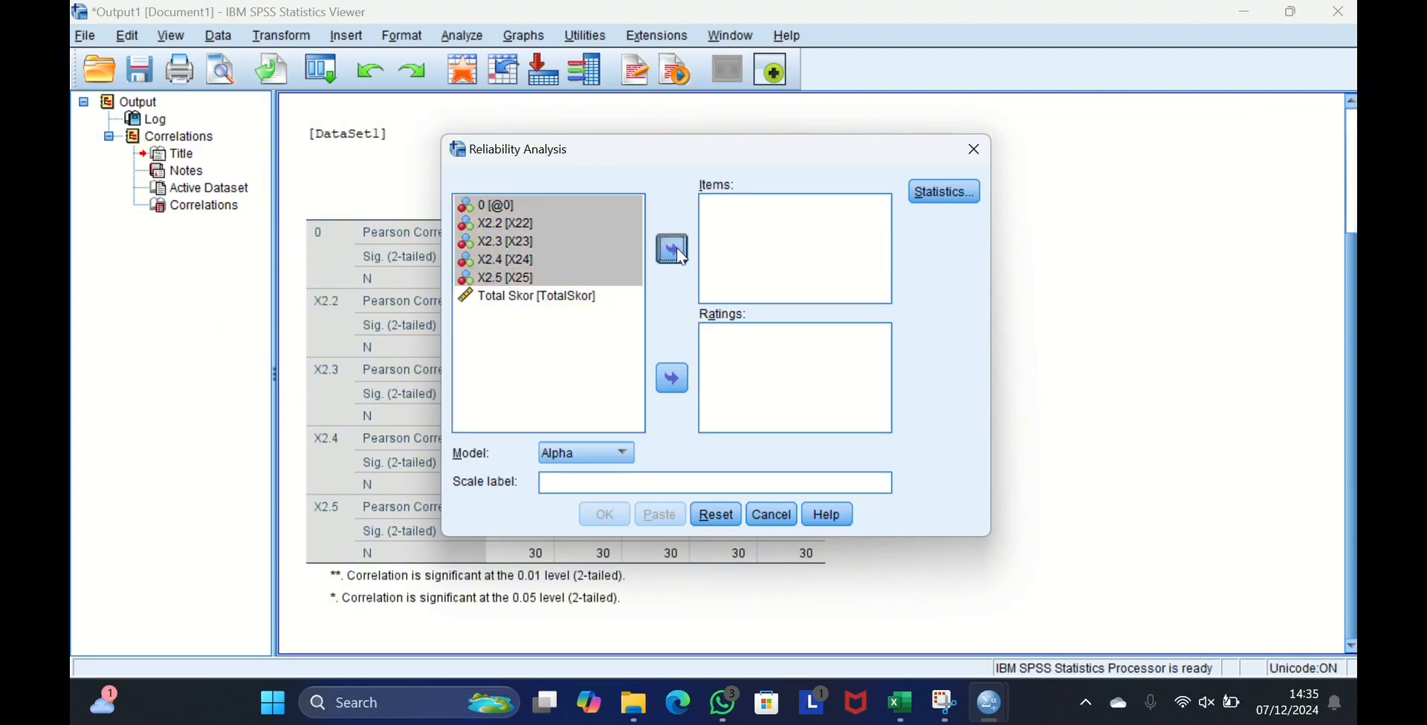
left_click(605, 514)
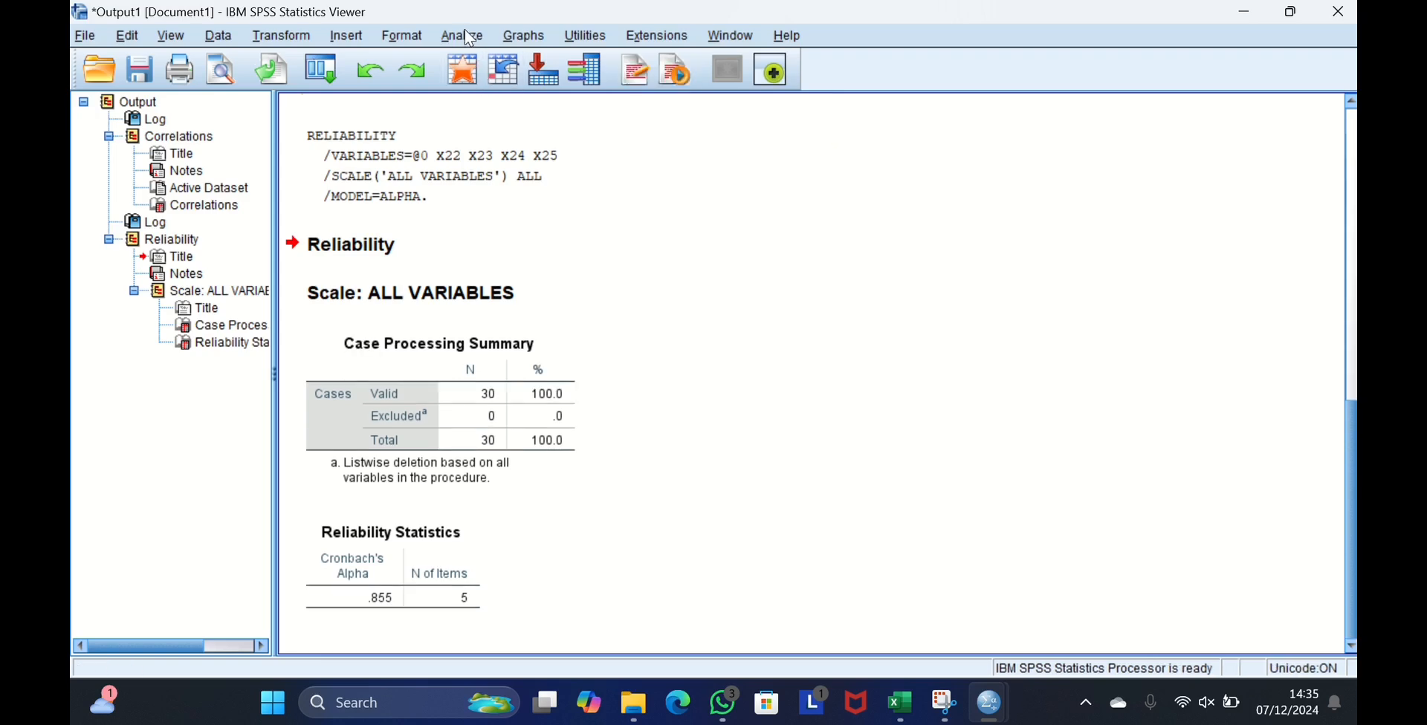
left_click(697, 383)
Set up an Explore analysis with all five items and Total Skor as dependent variables.
left_click(464, 36)
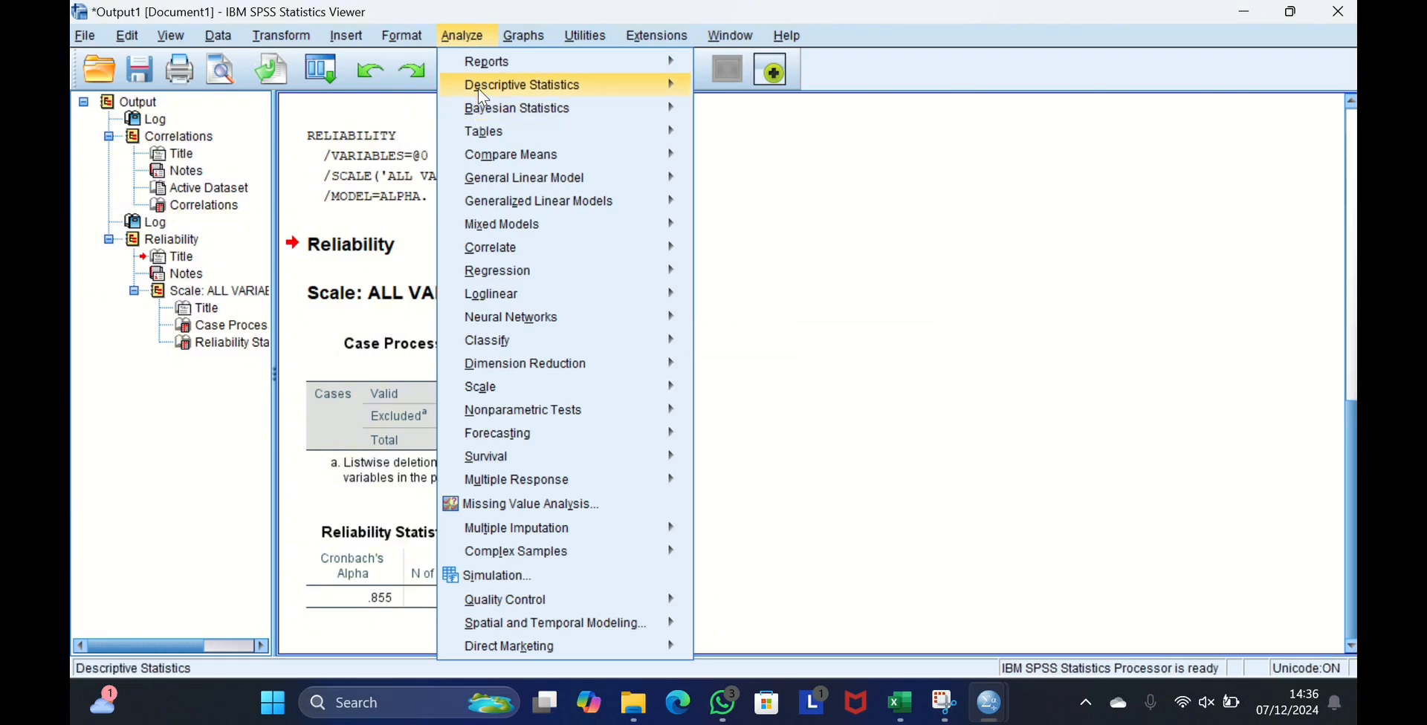
mouse_move(481, 90)
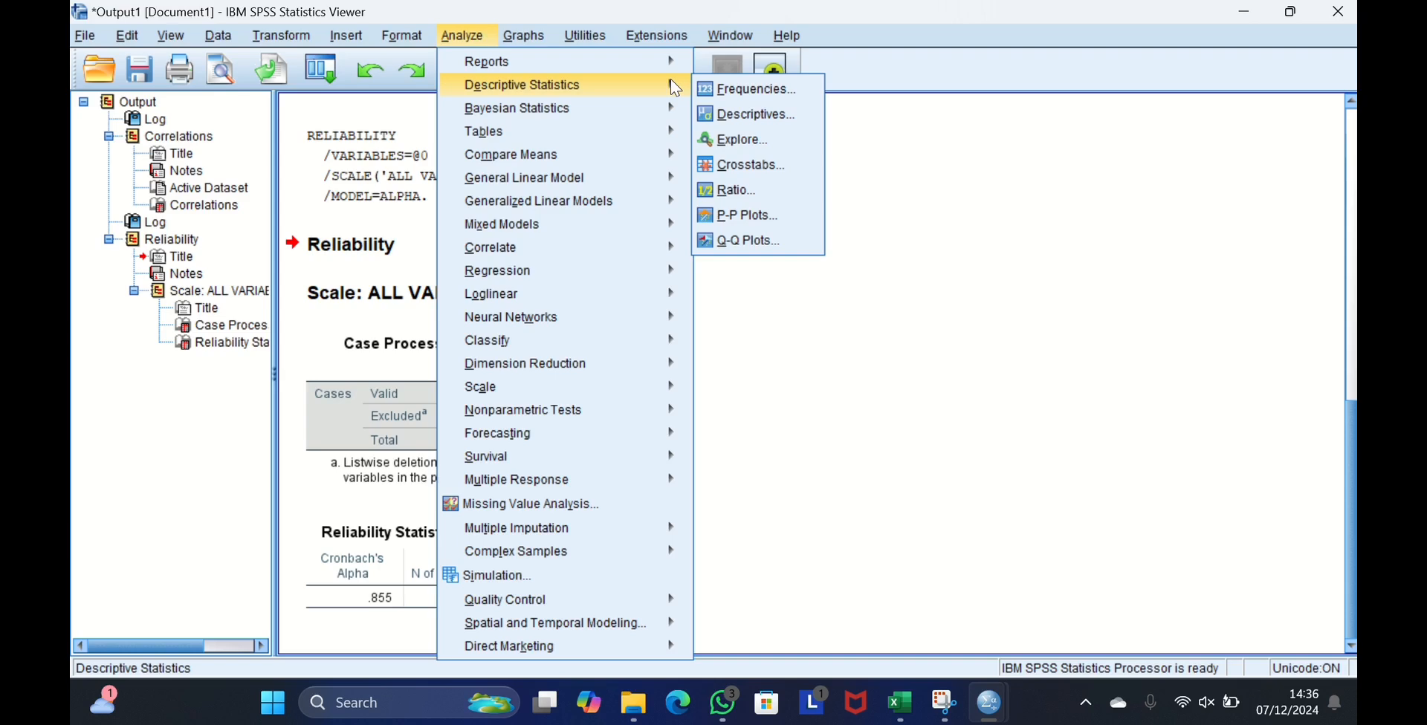
left_click(743, 146)
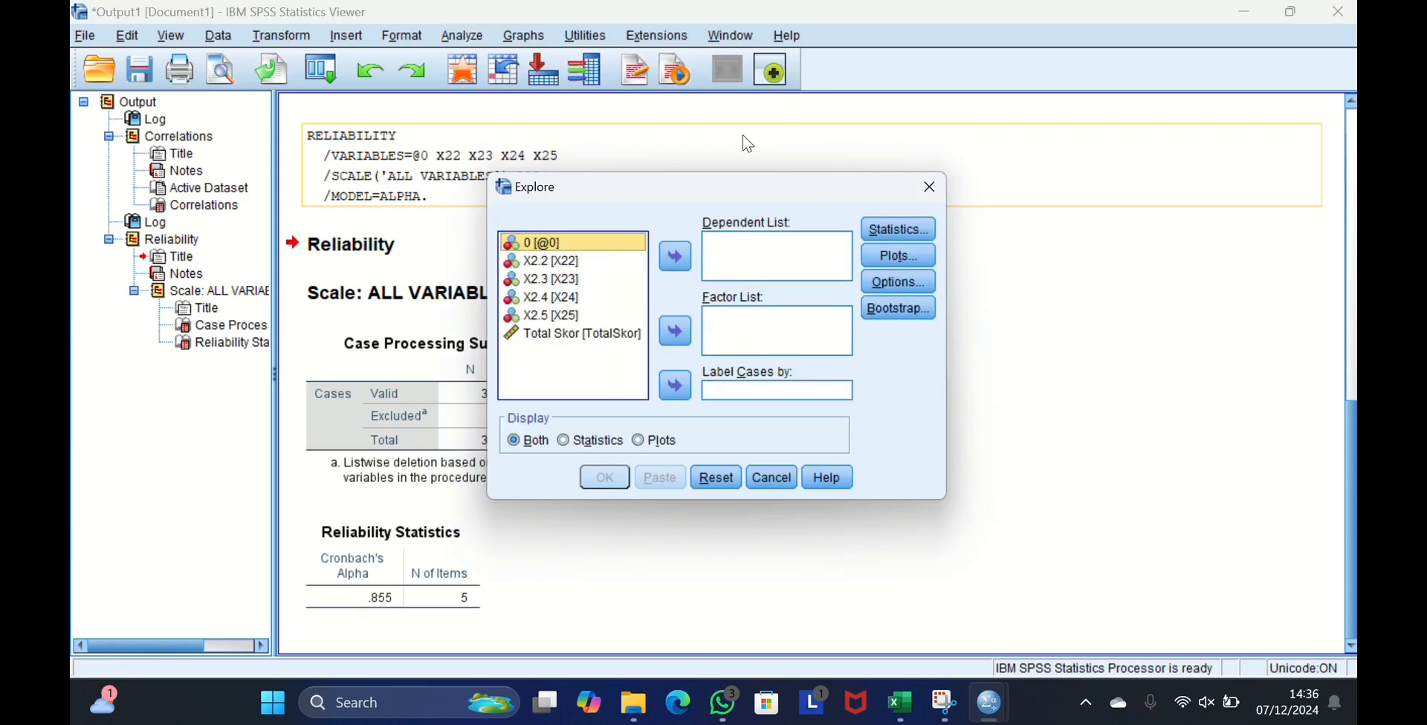
key("shift+Down")
key("shift+Down")
key("shift+Down")
key("shift+Down")
key("shift+Down")
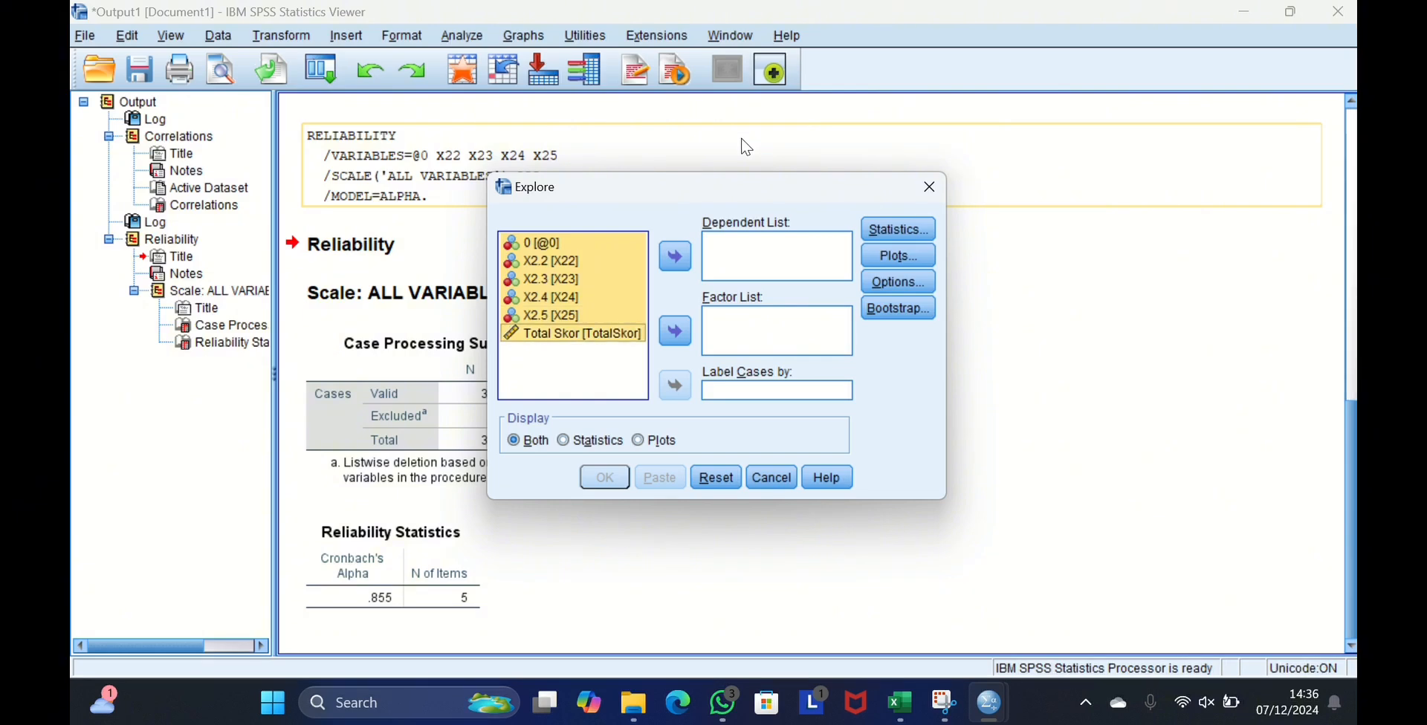
left_click(677, 262)
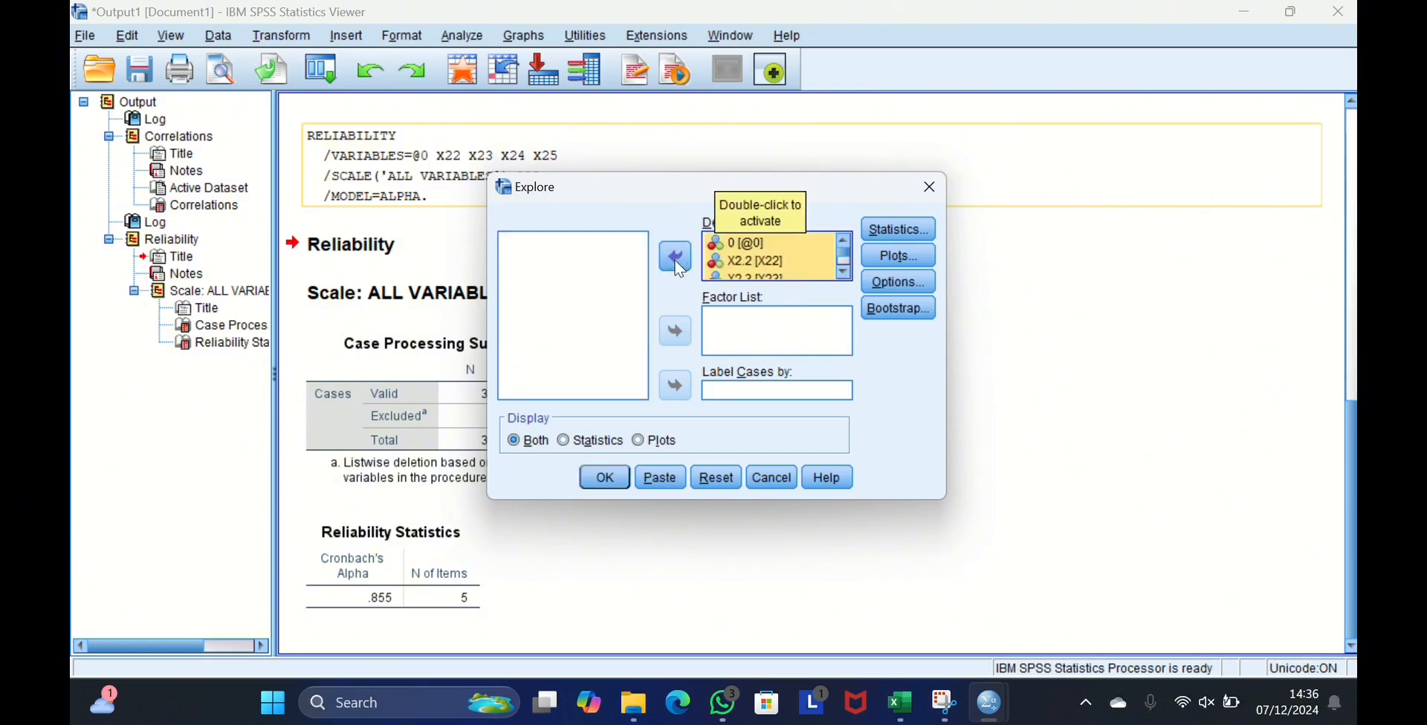
Keep Descriptives with a 95% confidence interval, enable normality plots with tests, and run the Explore analysis.
left_click(898, 229)
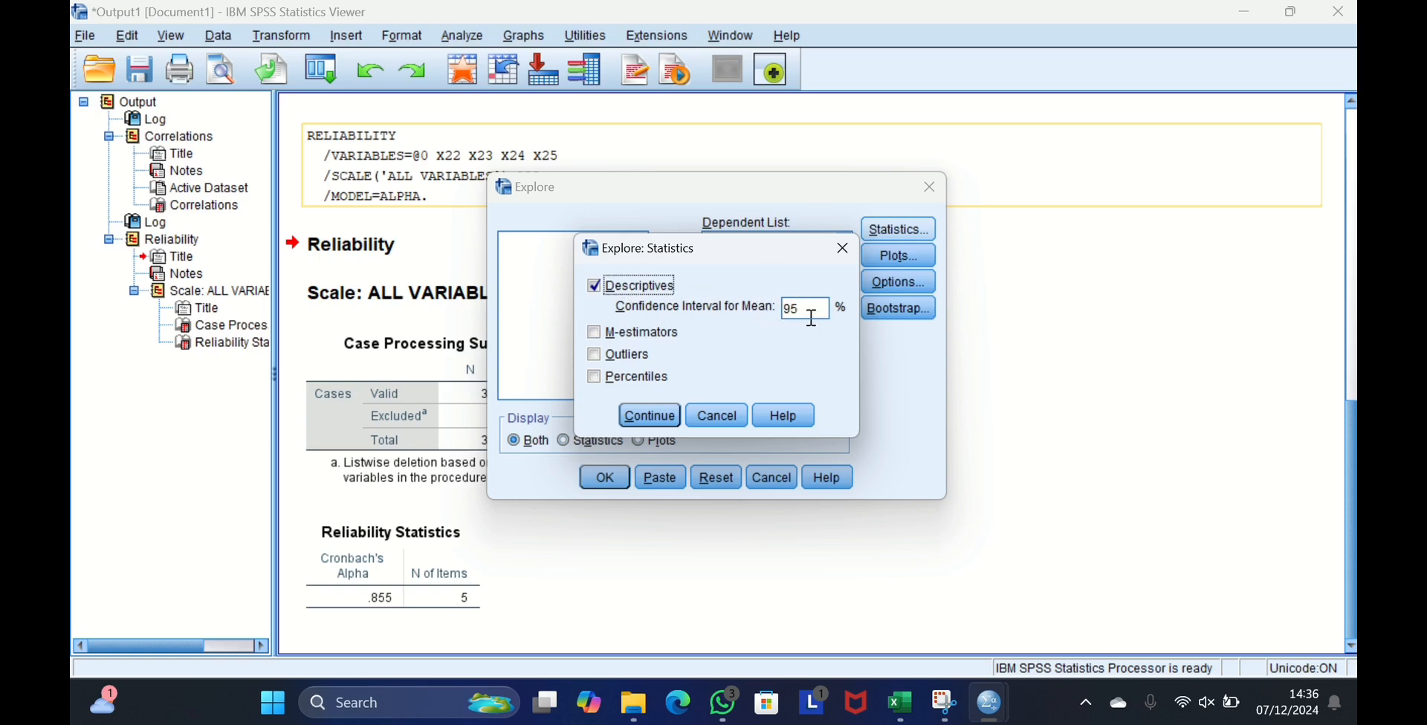
left_click(650, 418)
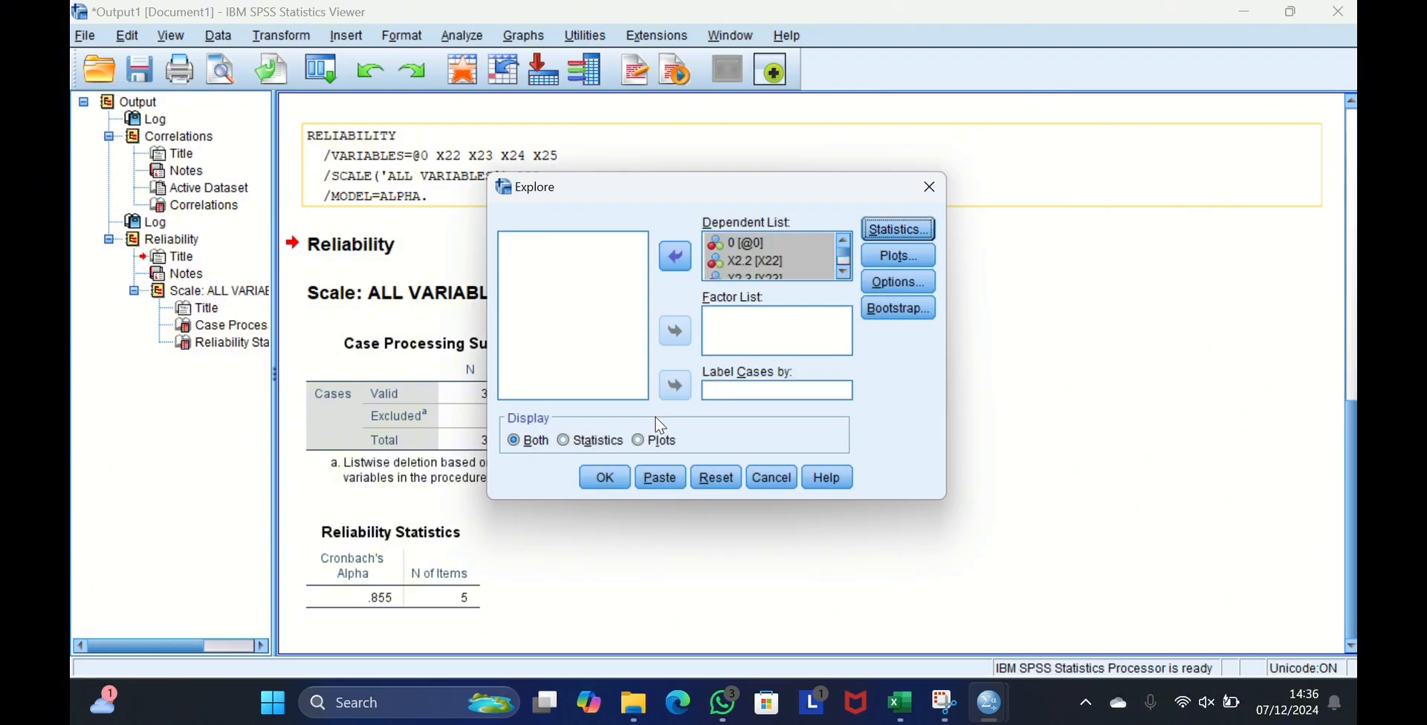
left_click(906, 257)
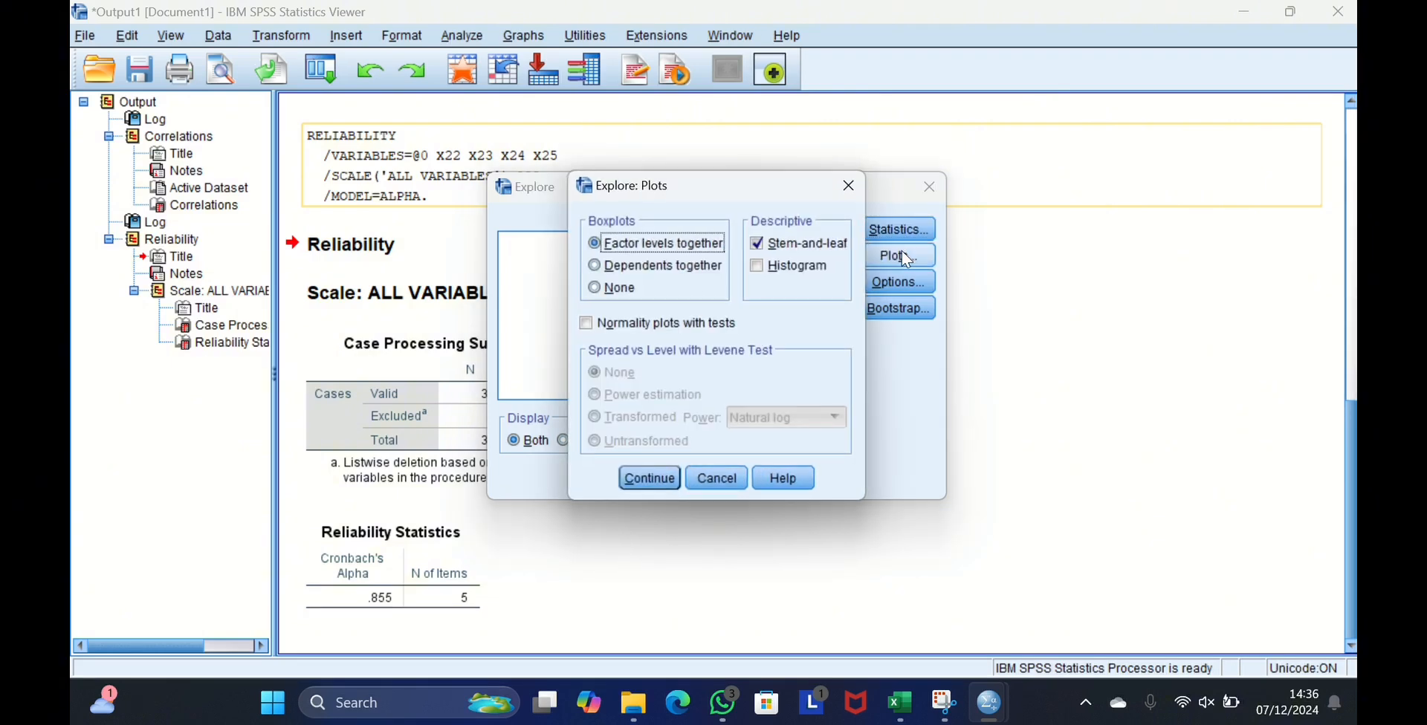
left_click(696, 325)
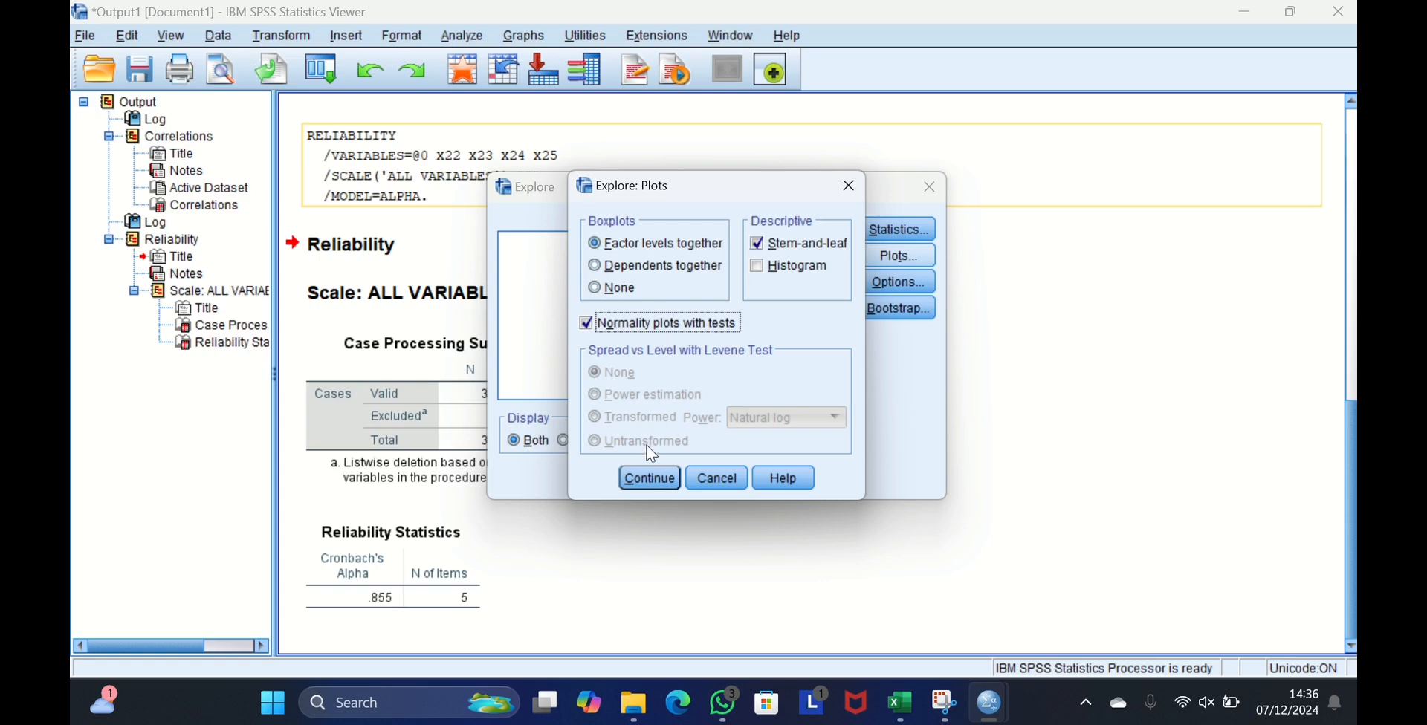
left_click(649, 478)
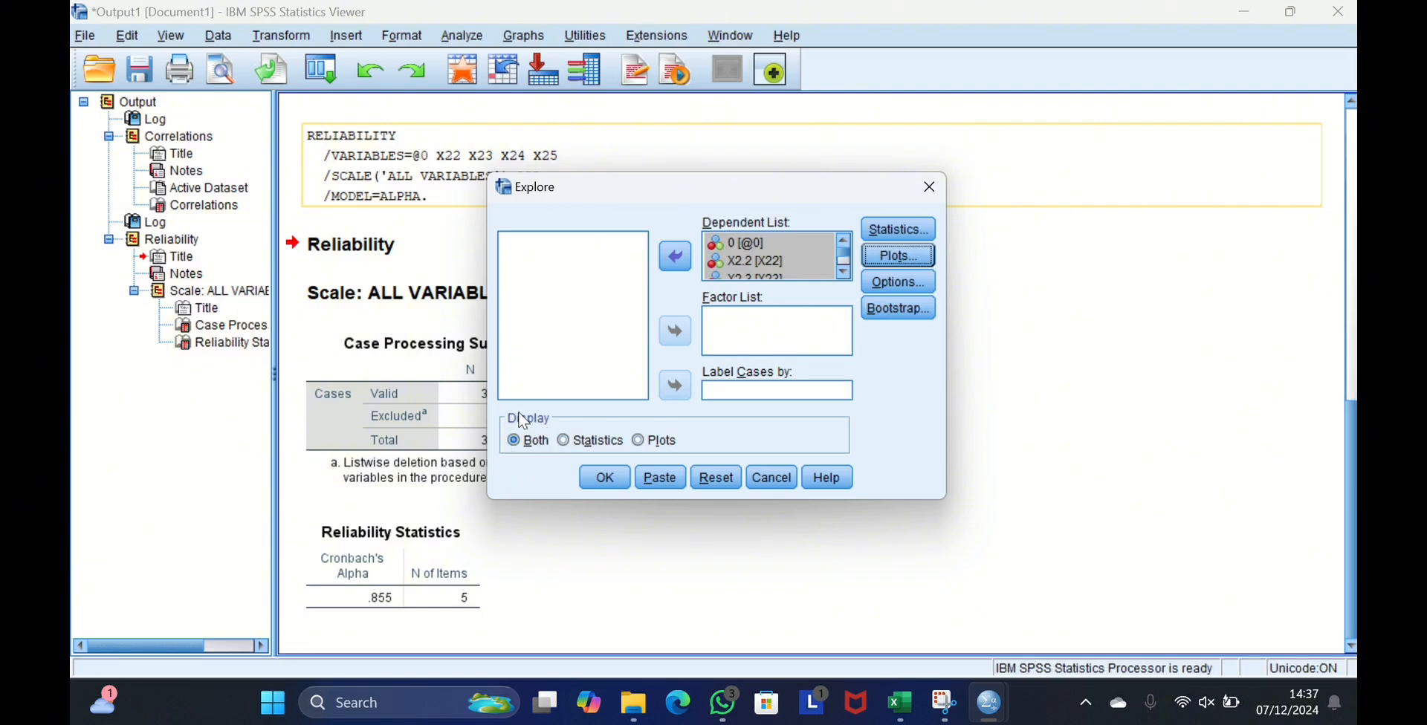
left_click(605, 478)
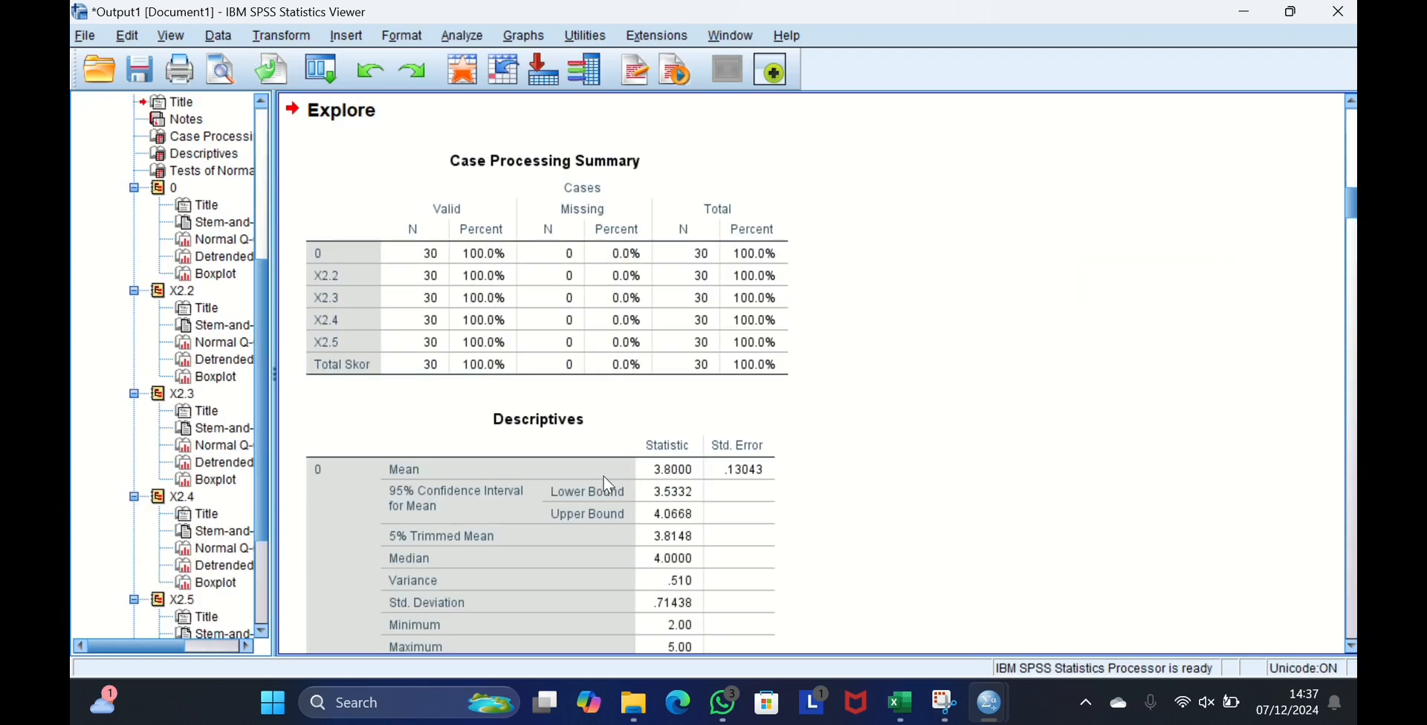
Examine the Explore output for the X2 items: Descriptives, Tests of Normality, stem-and-leaf plots, Q-Q plots and boxplots.
scroll(603, 485, "down", 10)
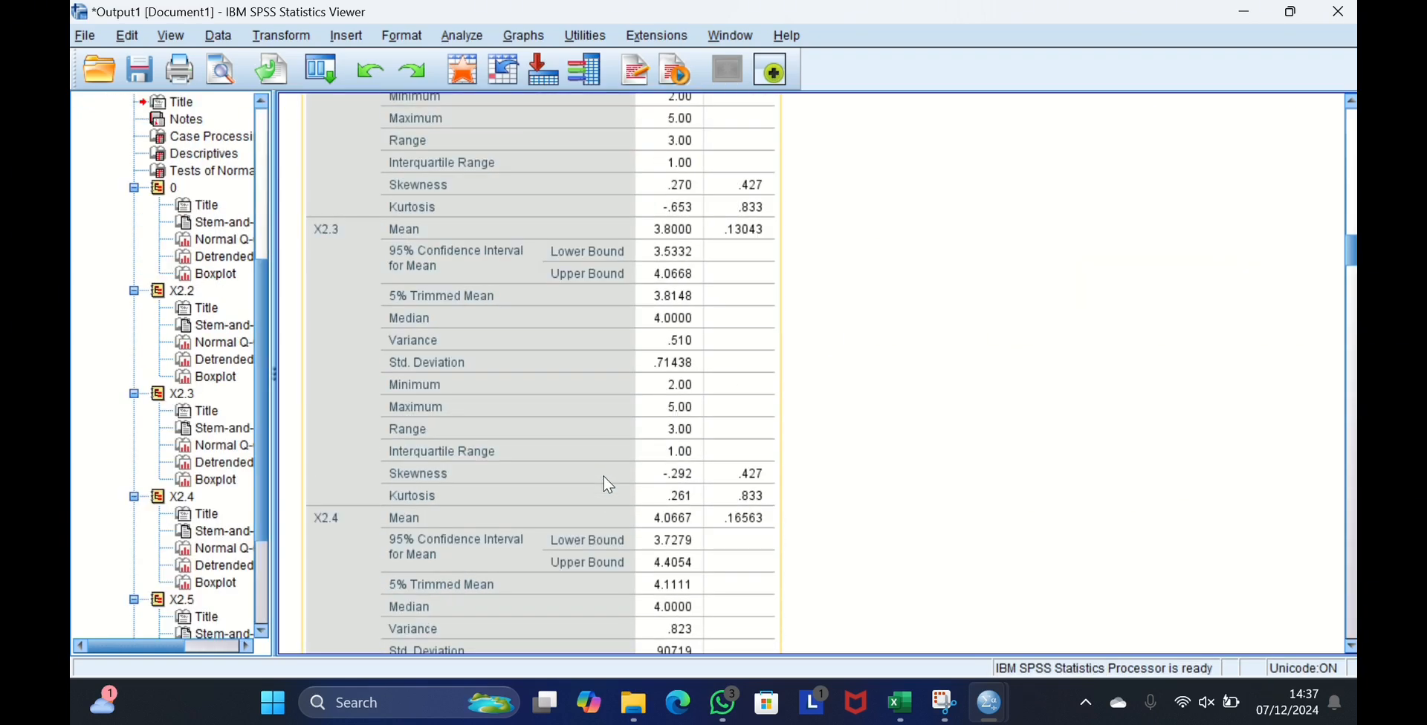
scroll(604, 485, "down", 9)
scroll(605, 480, "down", 10)
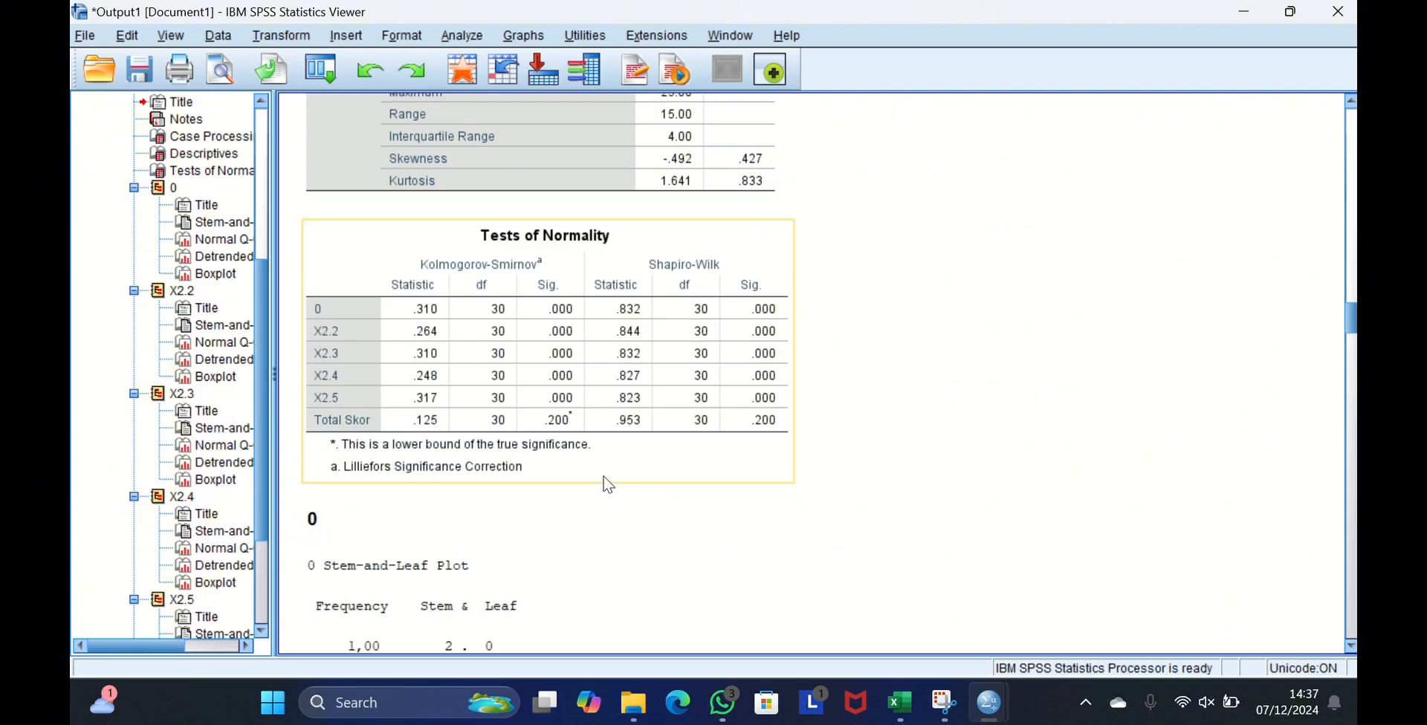
scroll(608, 484, "down", 5)
scroll(608, 484, "down", 15)
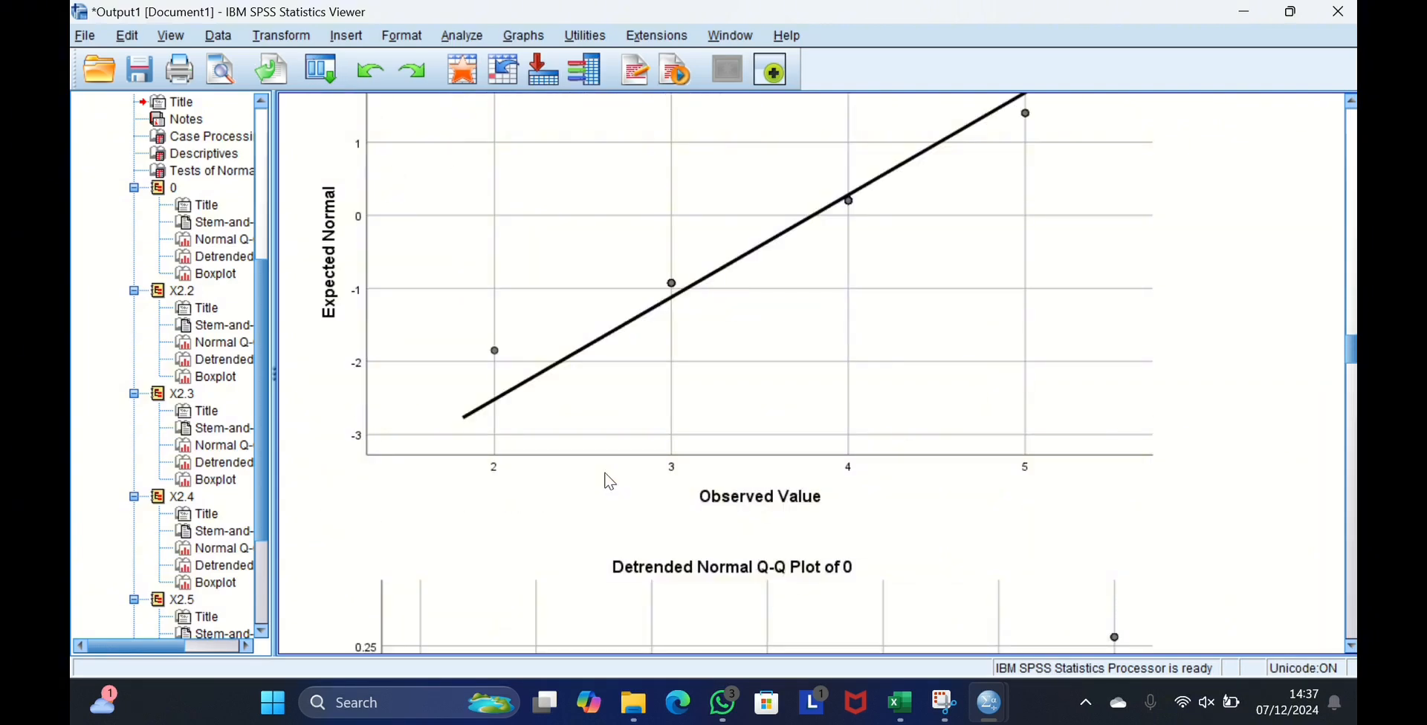
scroll(608, 468, "down", 5)
scroll(609, 464, "down", 20)
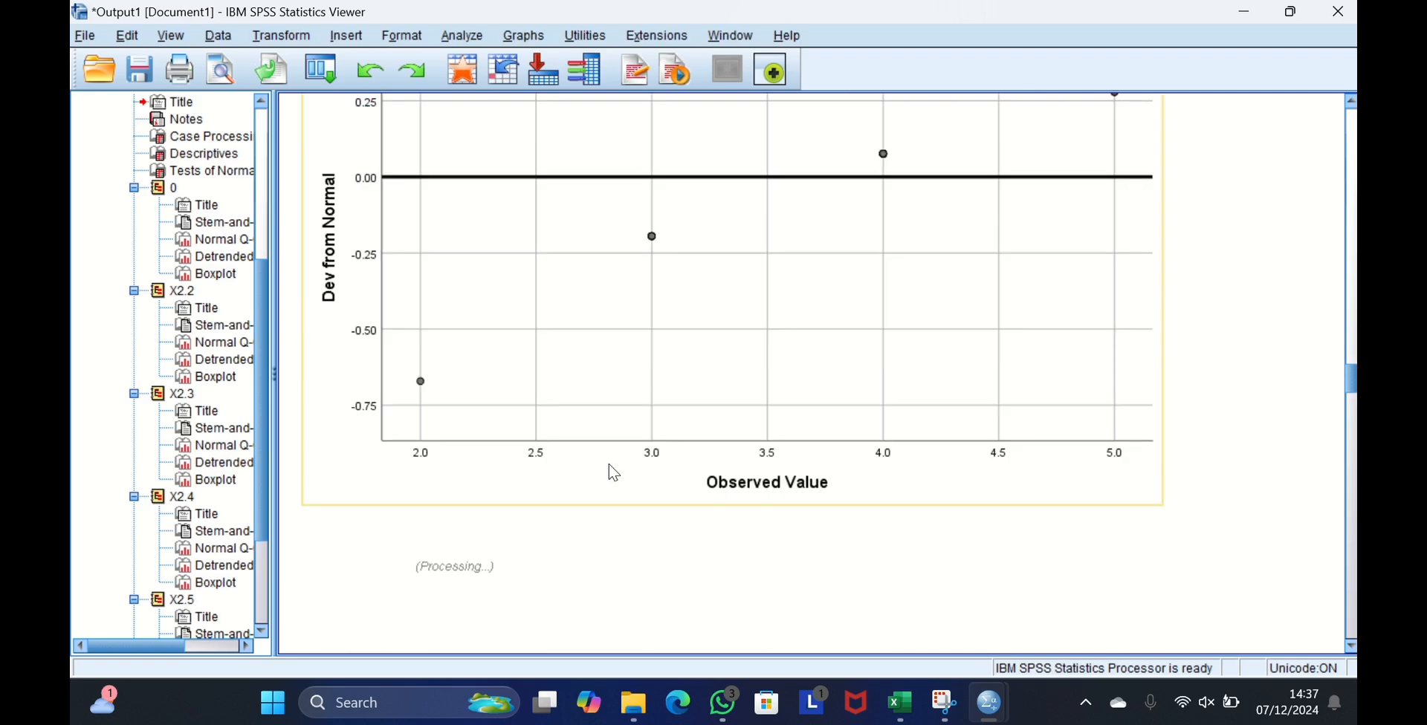
scroll(610, 468, "down", 7)
scroll(610, 467, "down", 14)
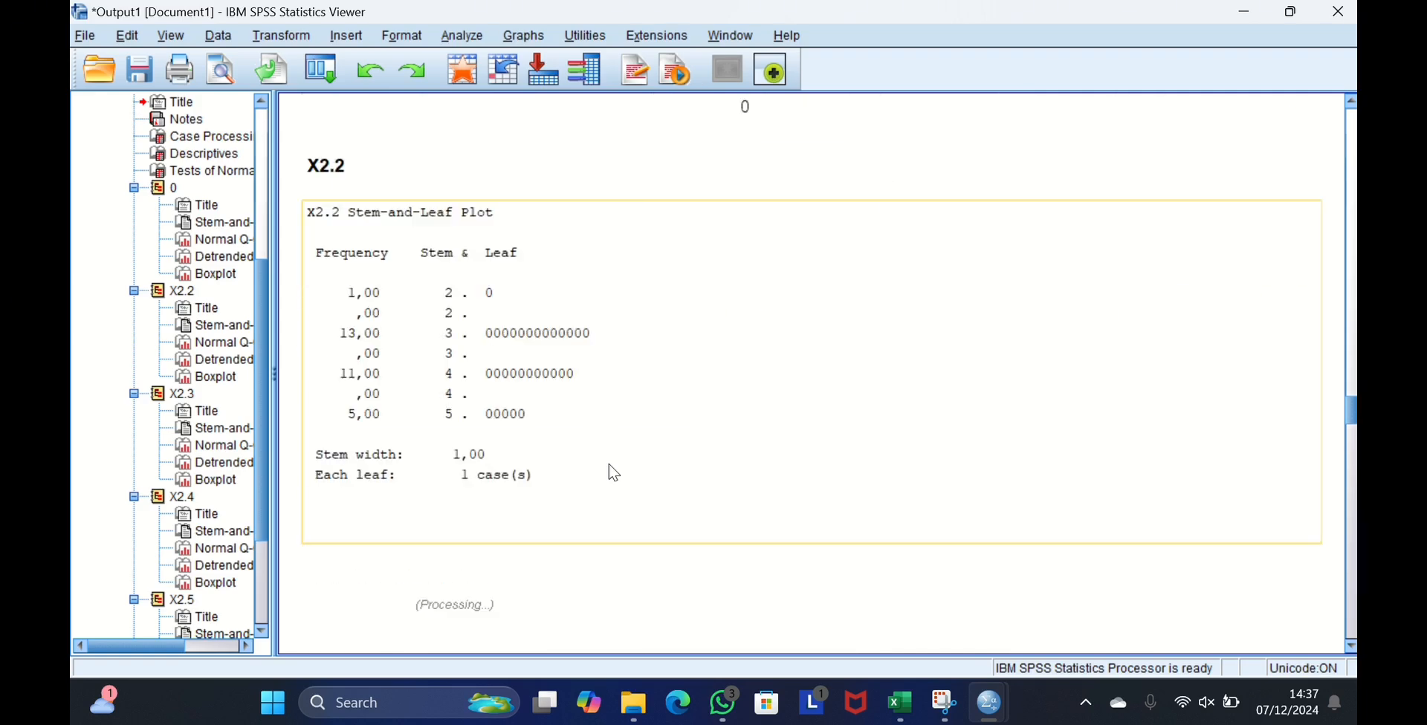
scroll(609, 466, "down", 5)
scroll(609, 465, "down", 14)
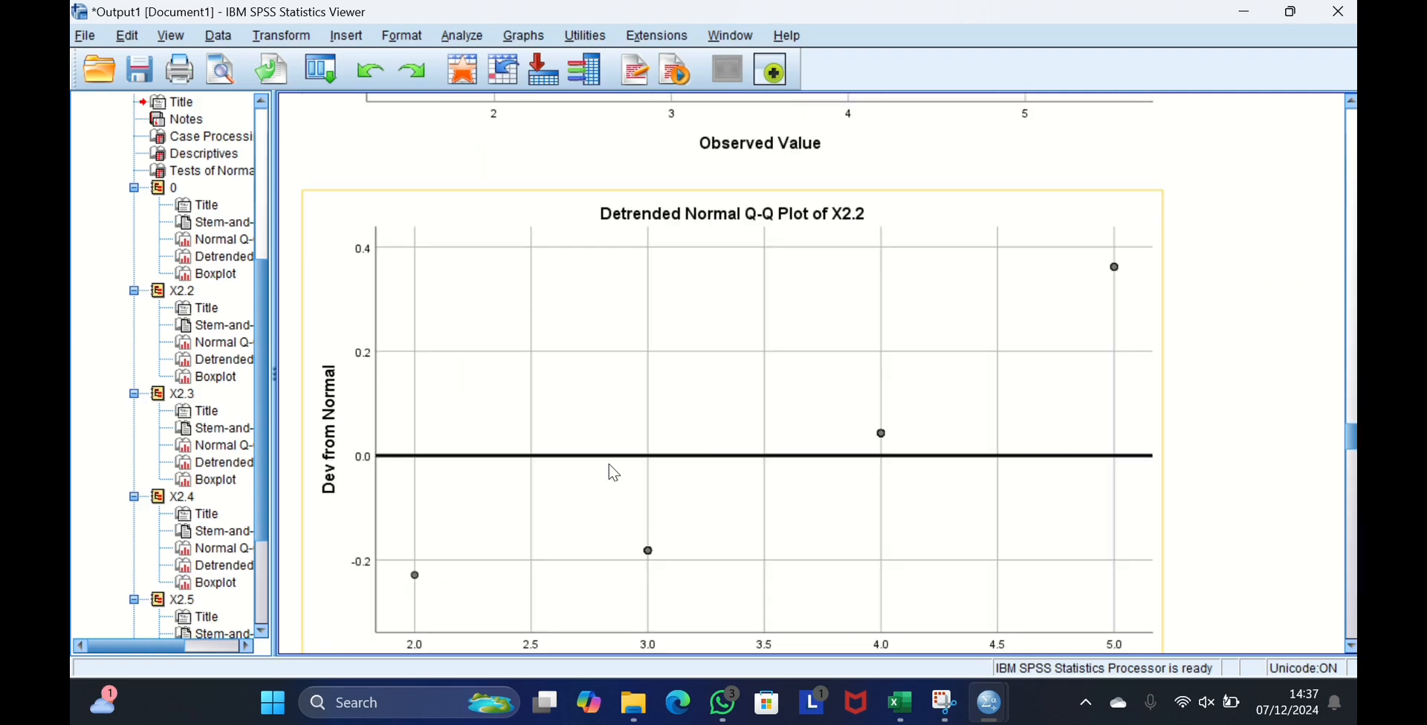
scroll(609, 464, "down", 17)
scroll(610, 467, "down", 7)
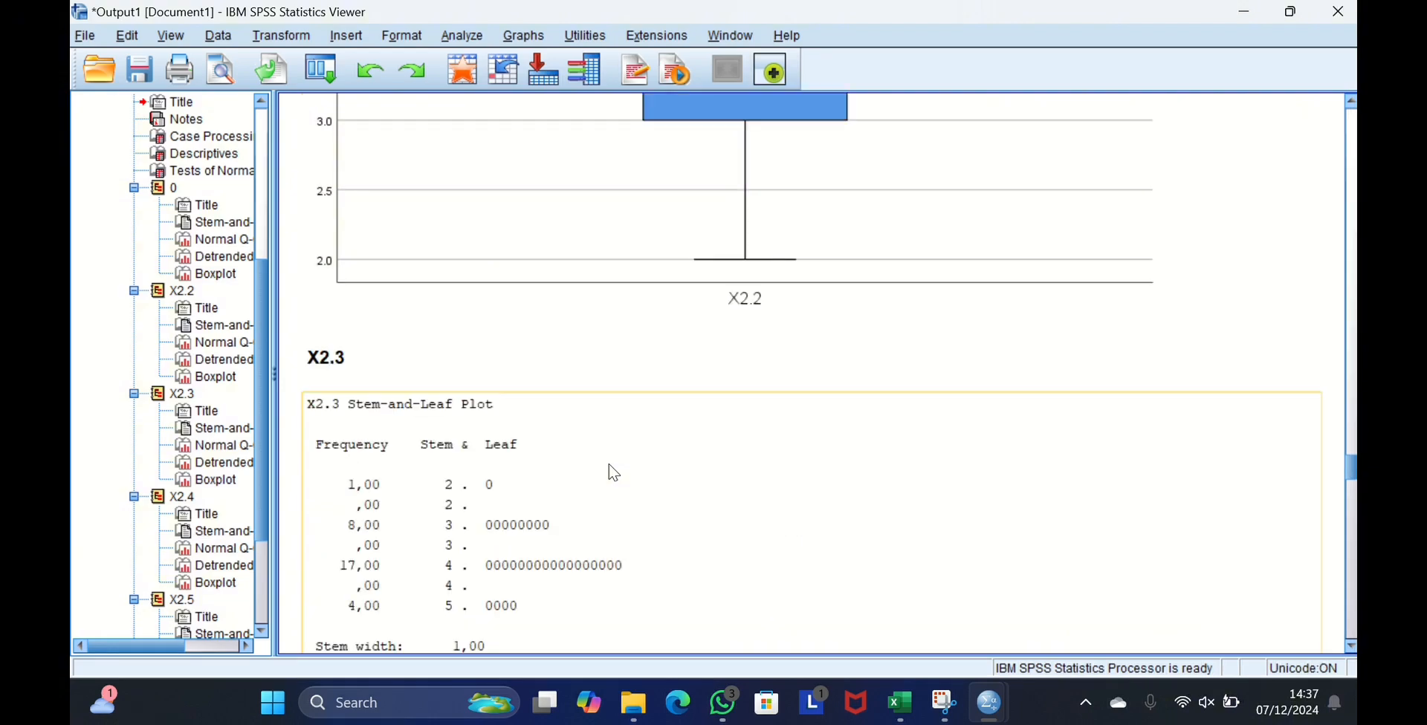
scroll(609, 465, "down", 17)
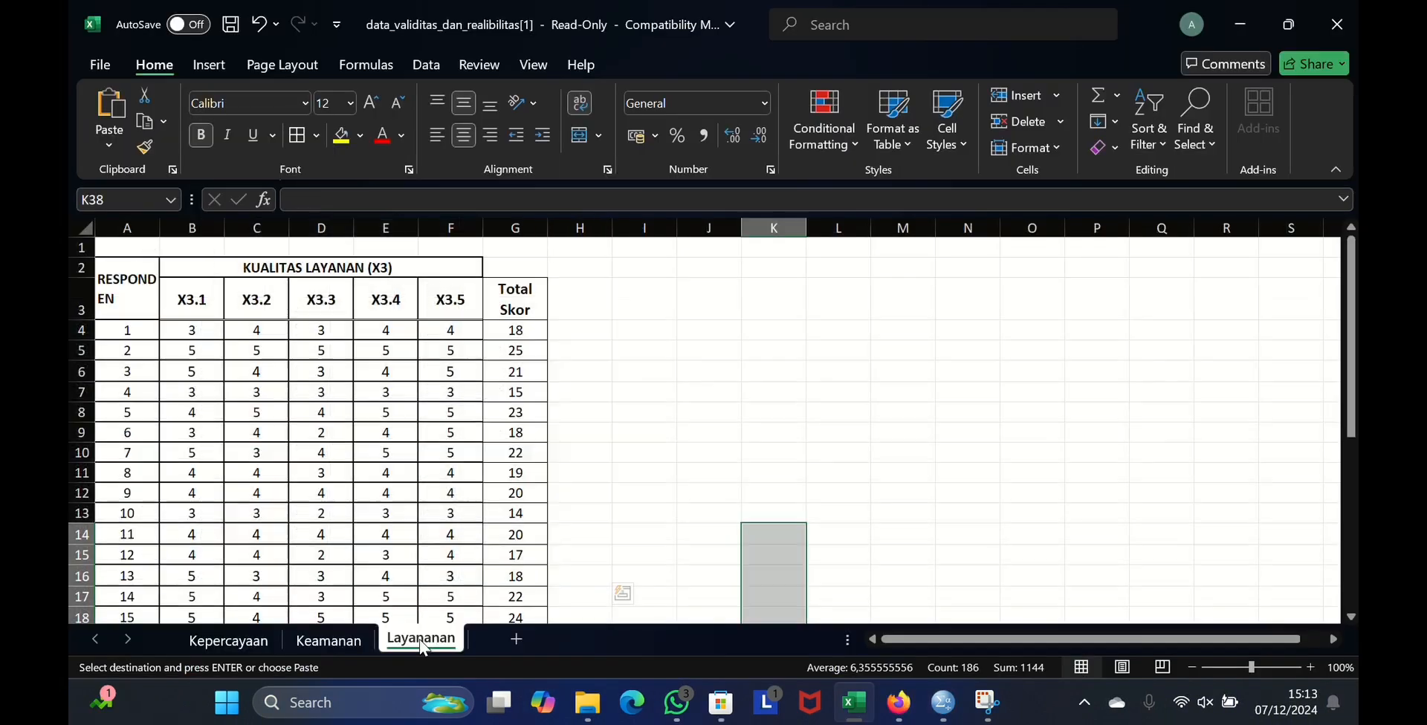
Copy B3:G33, from X3.1 to Total Skor, from the Layananan sheet and paste it with variable names into the empty SPSS dataset.
left_click_drag(186, 305, 517, 568)
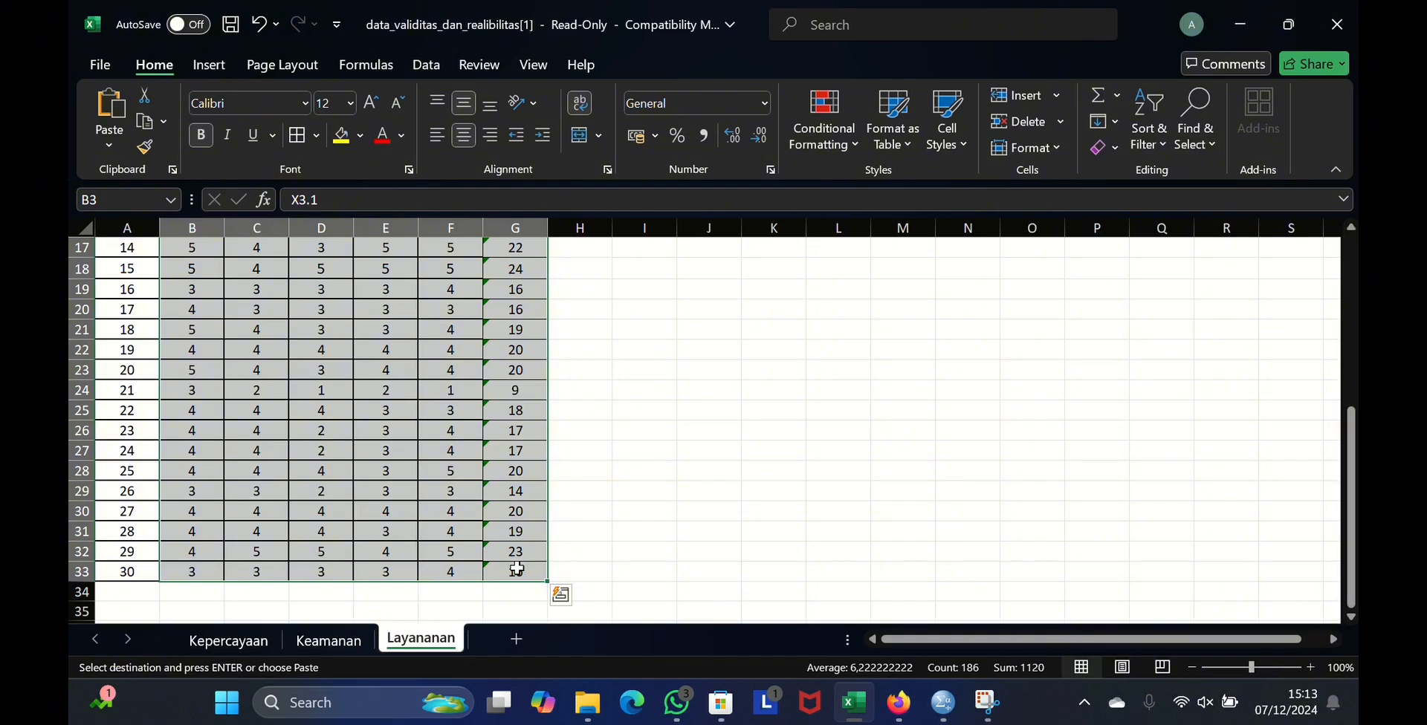
mouse_move(908, 693)
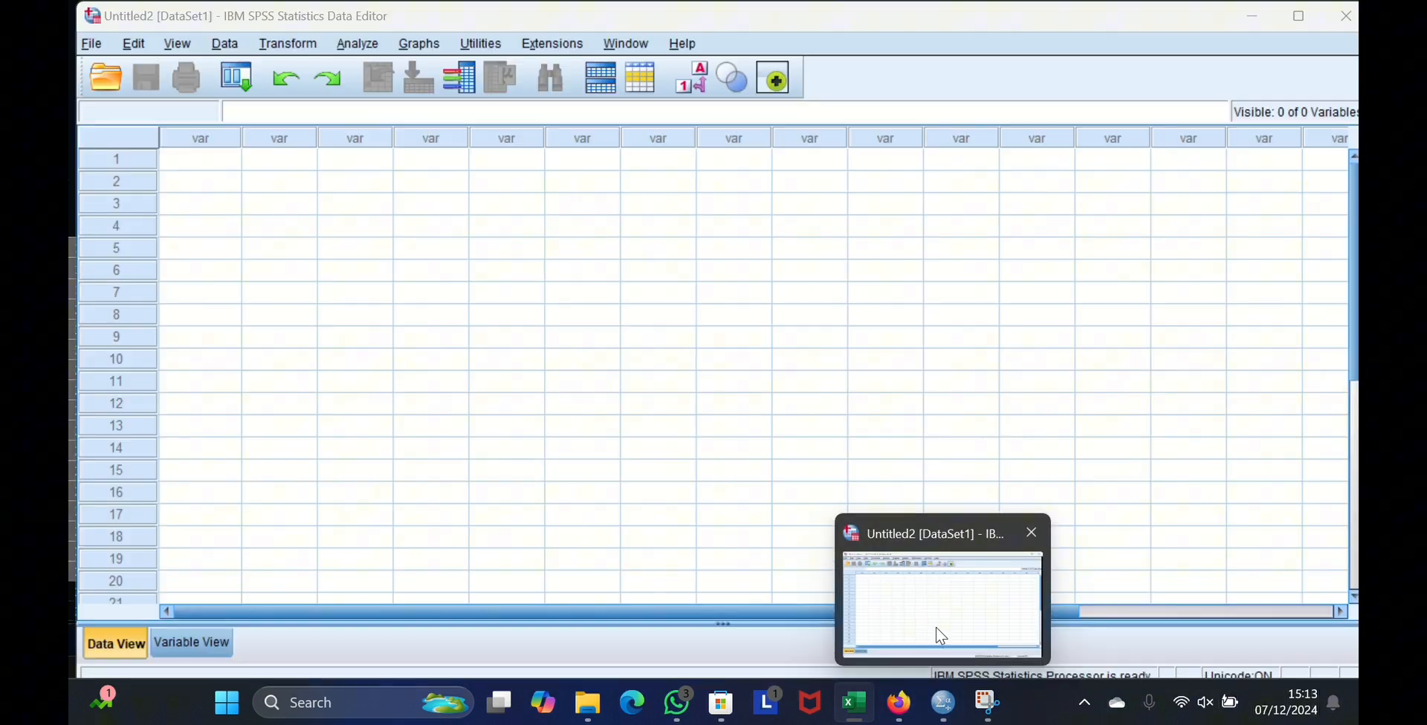
left_click(935, 627)
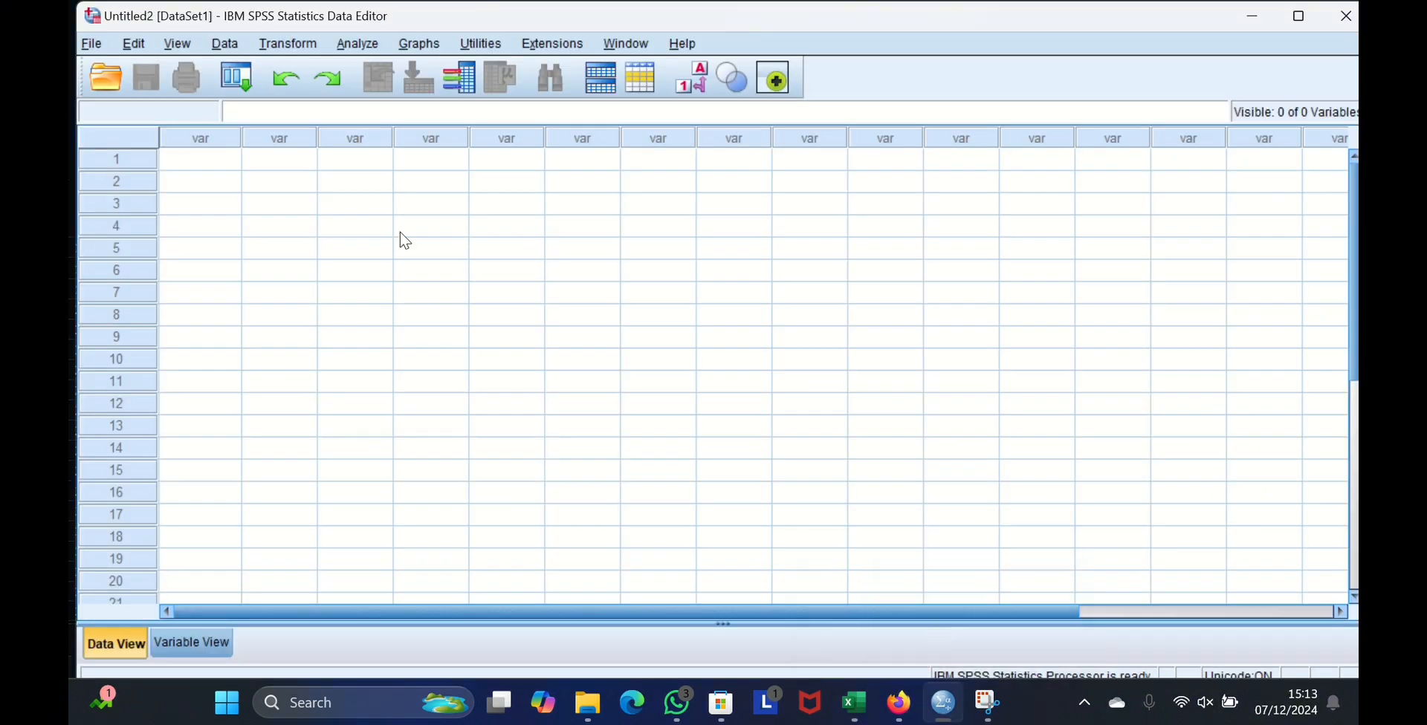
left_click(204, 168)
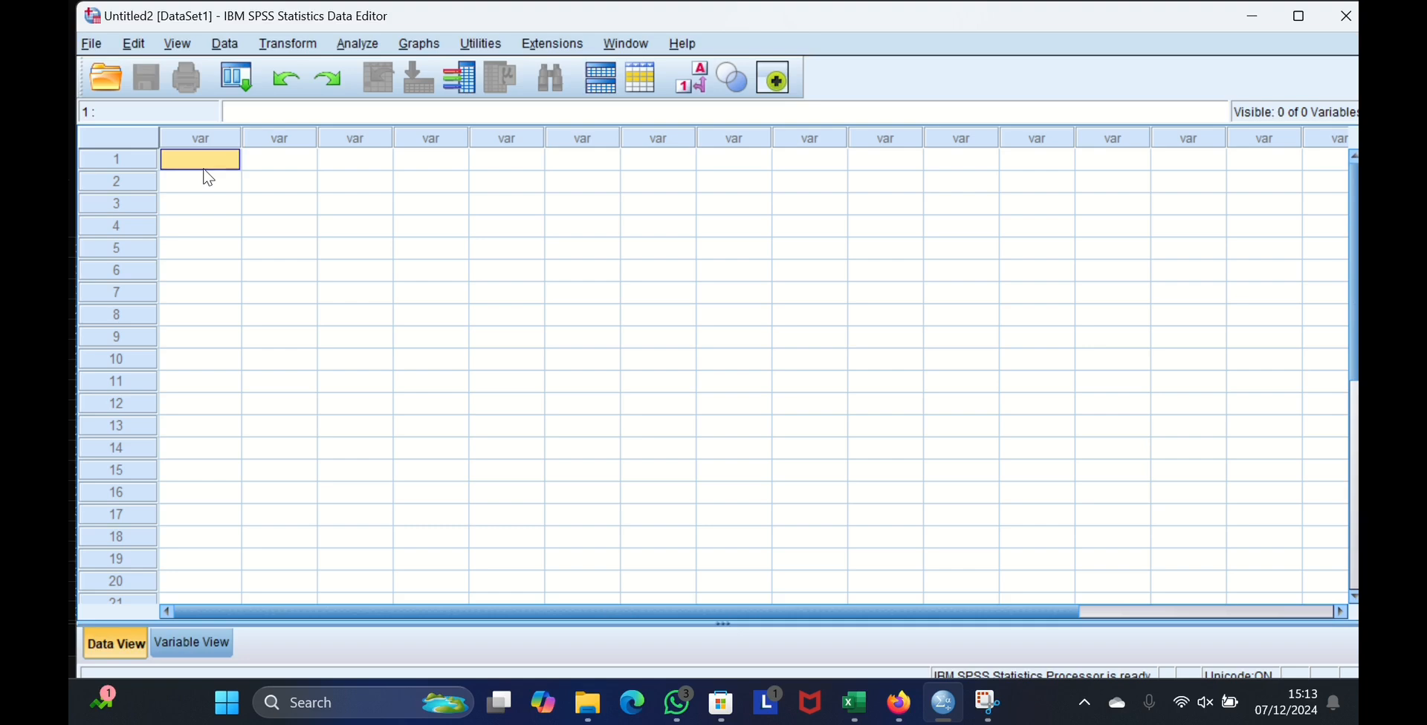
right_click(203, 169)
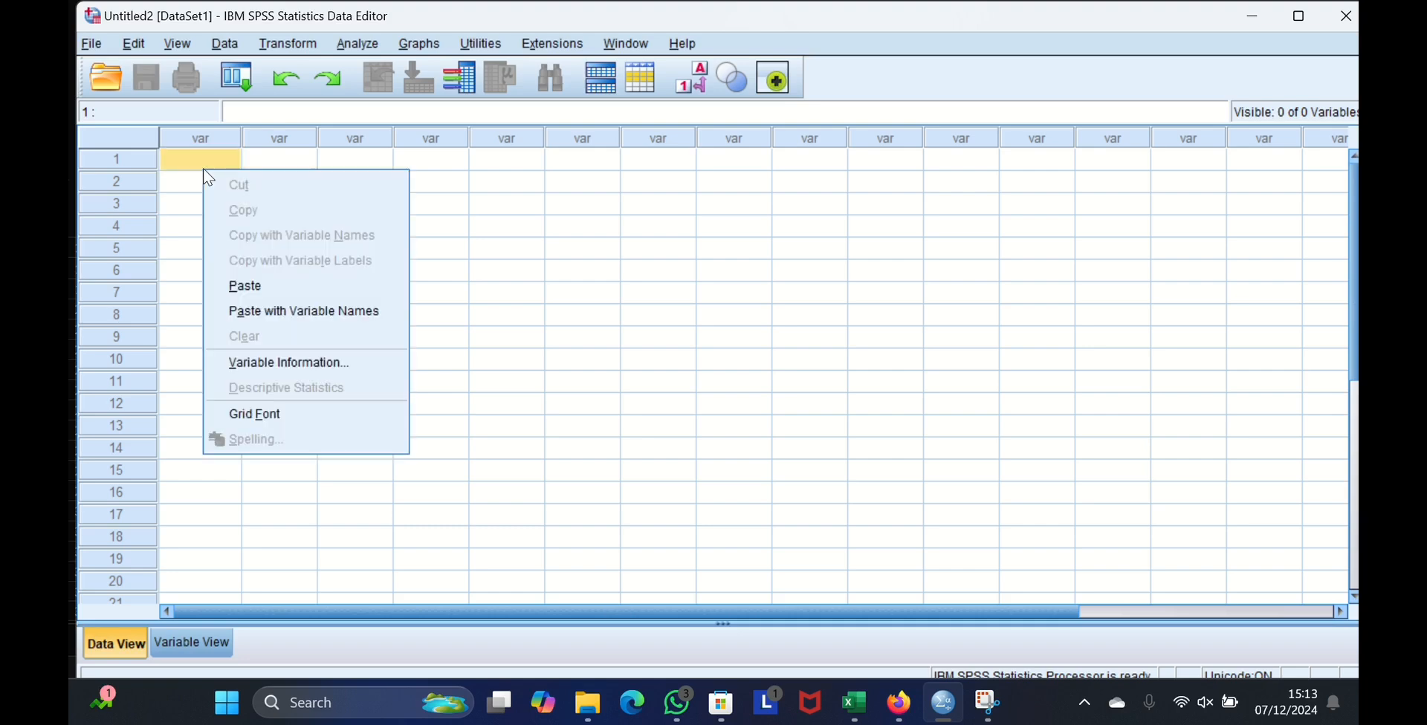
left_click(296, 319)
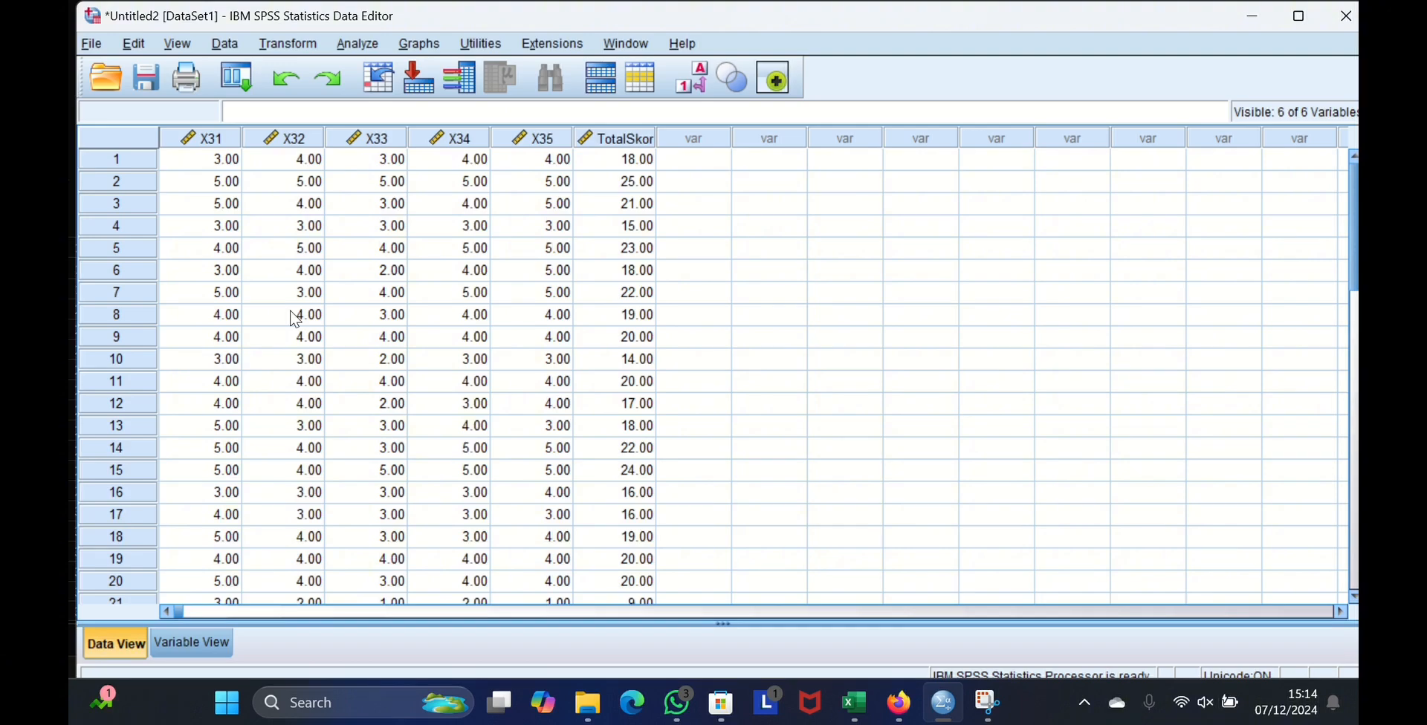
scroll(295, 318, "down", 6)
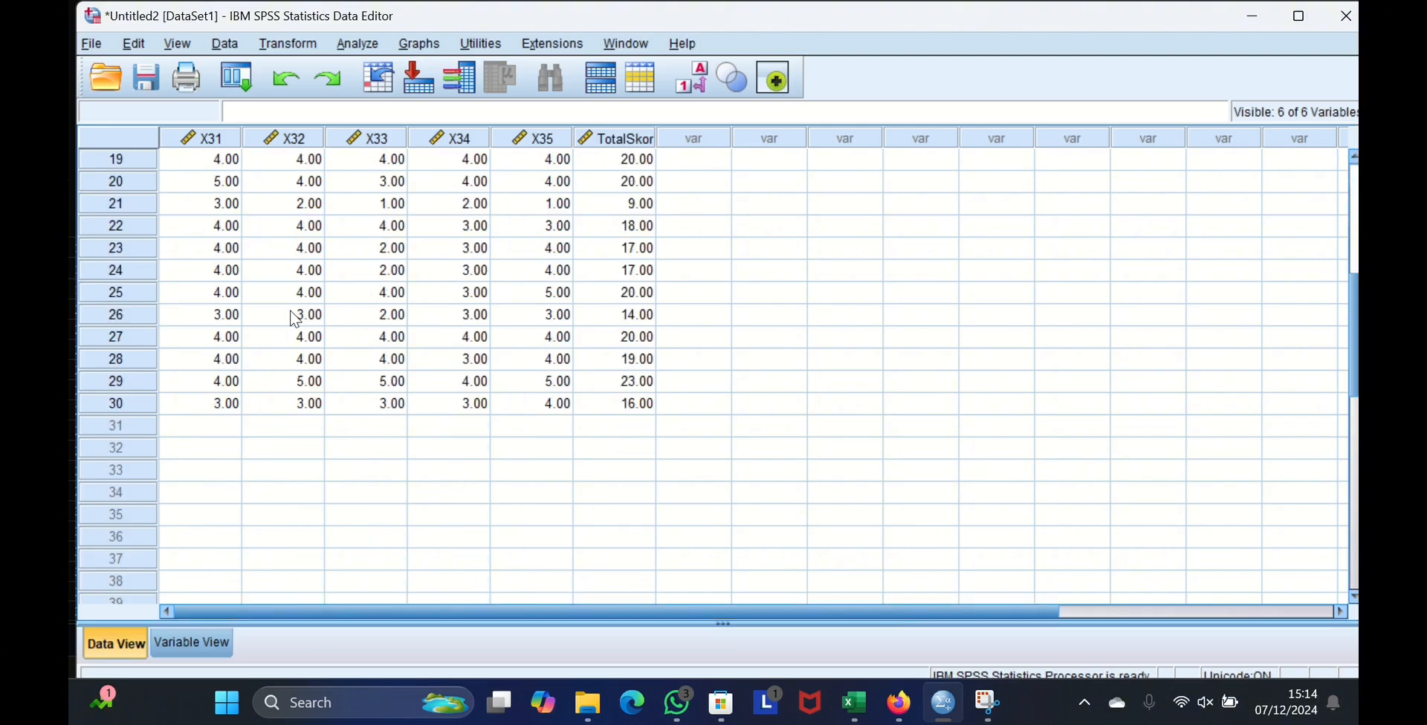
scroll(295, 318, "up", 6)
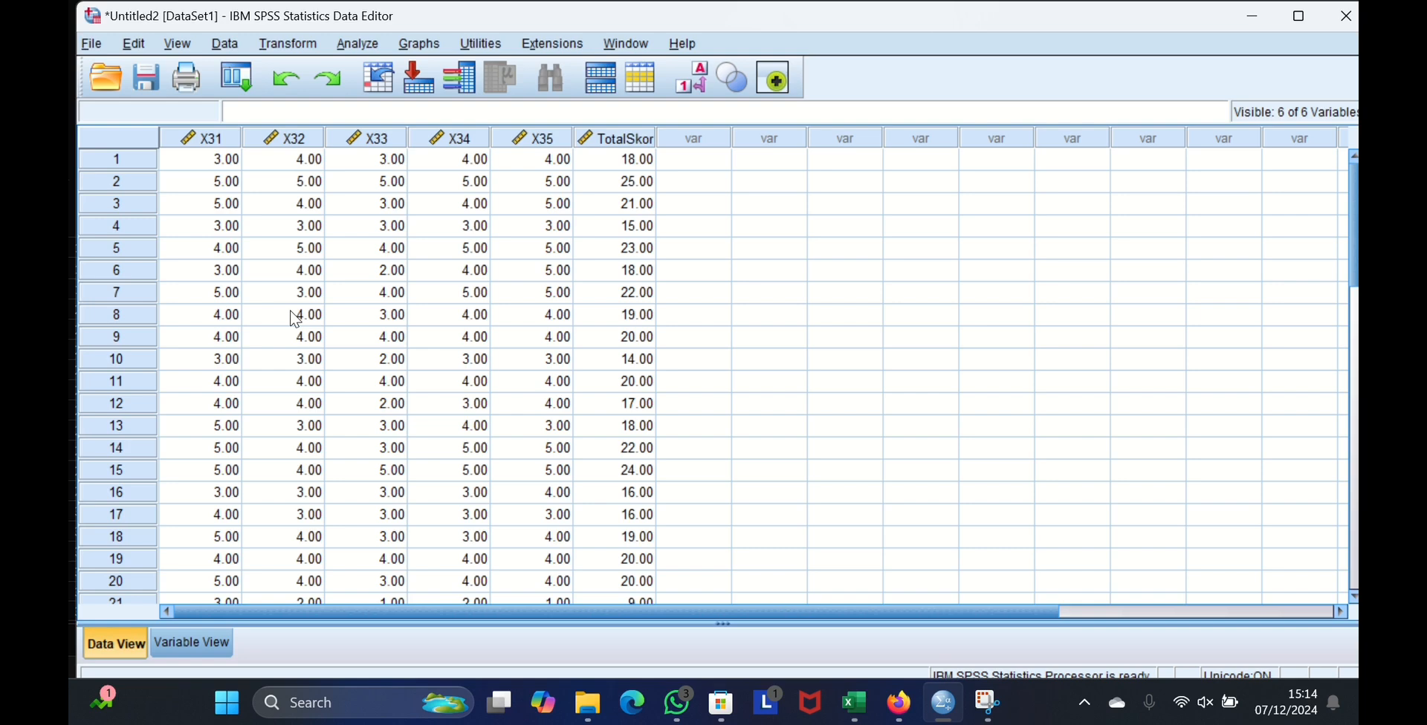
Set up a bivariate correlation with the items X3.1 to X3.5 as variables.
left_click(356, 41)
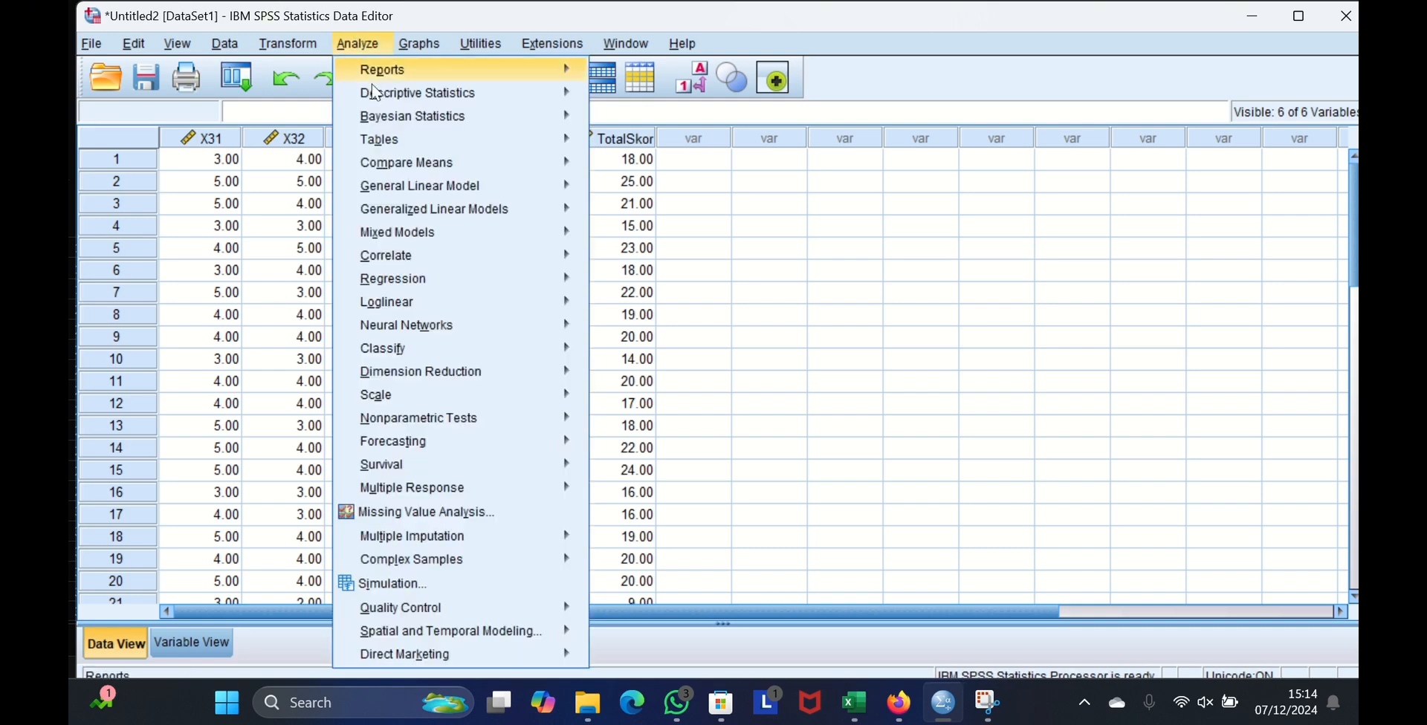
mouse_move(400, 261)
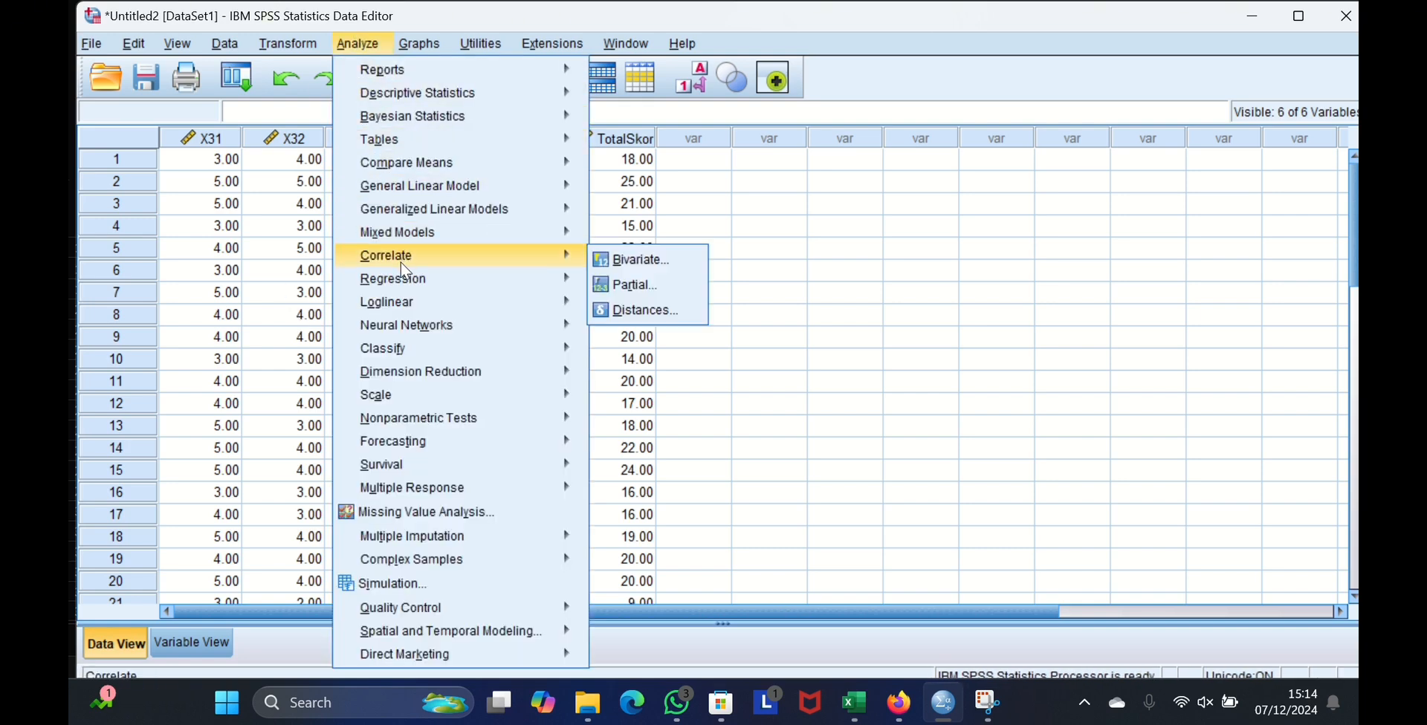
left_click(635, 266)
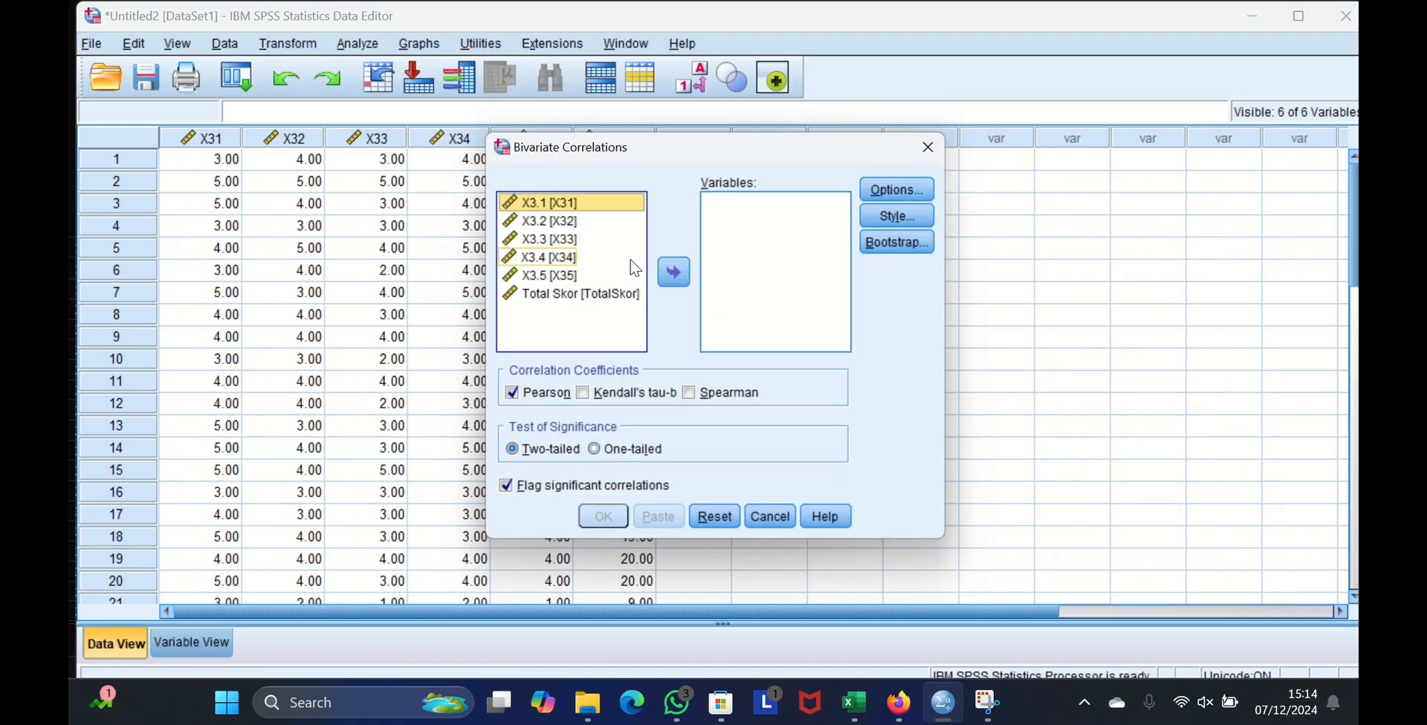
key("Down")
key("Down")
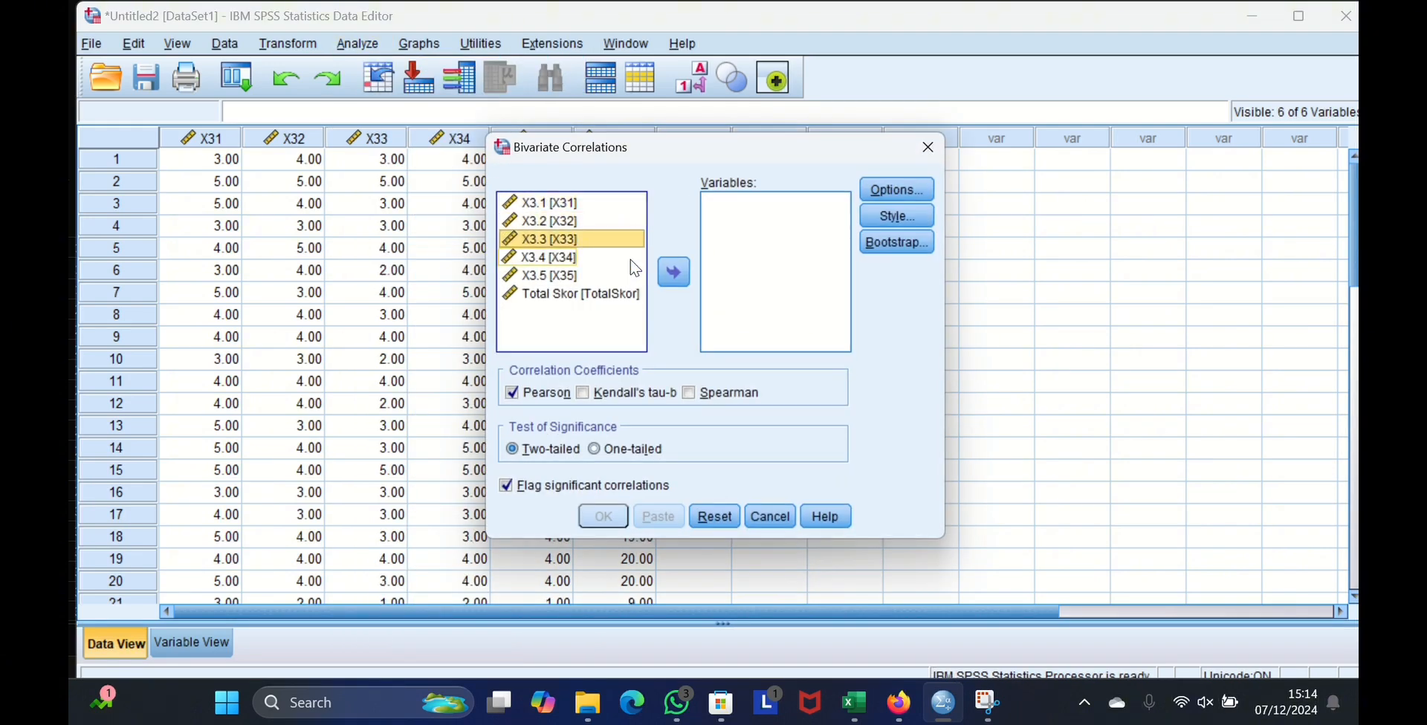
left_click(587, 204)
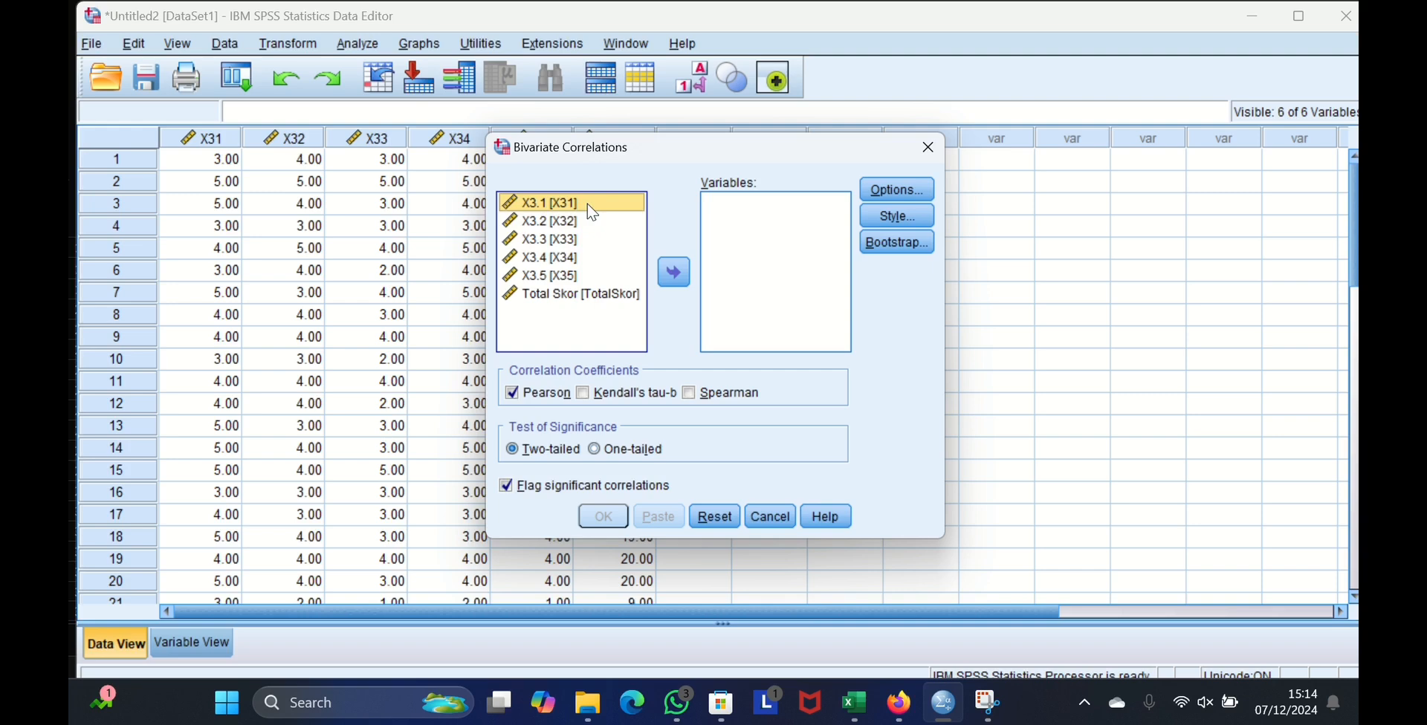
key("shift+Down")
key("shift+Down")
key("shift+Down")
key("shift+Down")
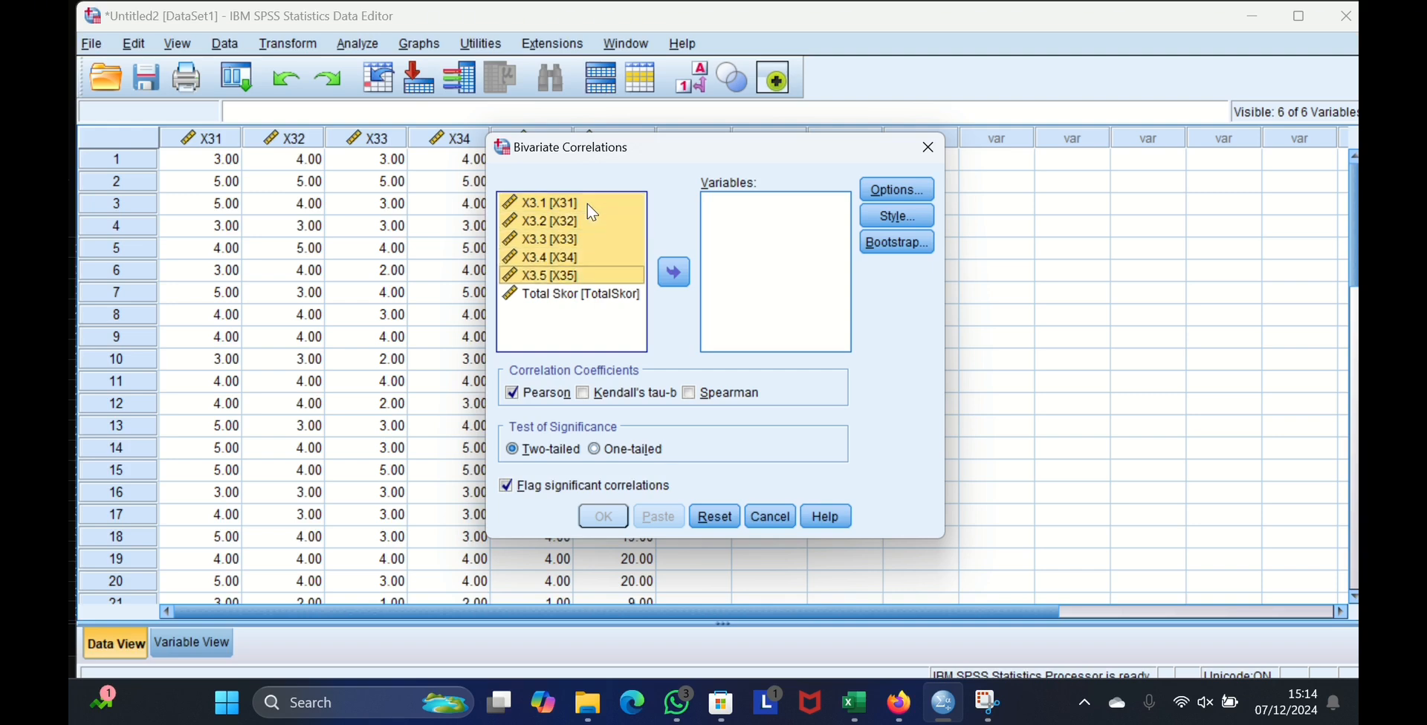
left_click(674, 272)
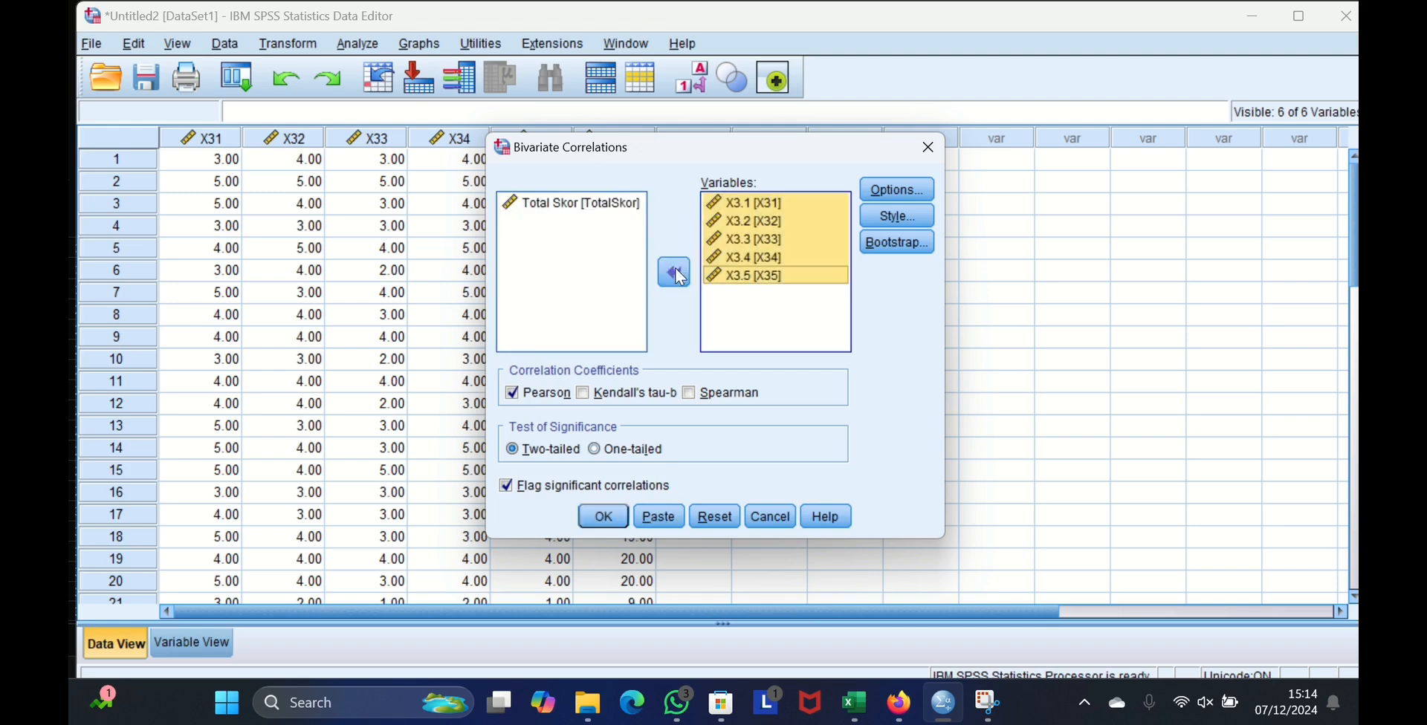
Run the two-tailed Pearson correlation on the X3 items with significant correlations flagged and review the Correlations table.
left_click(602, 517)
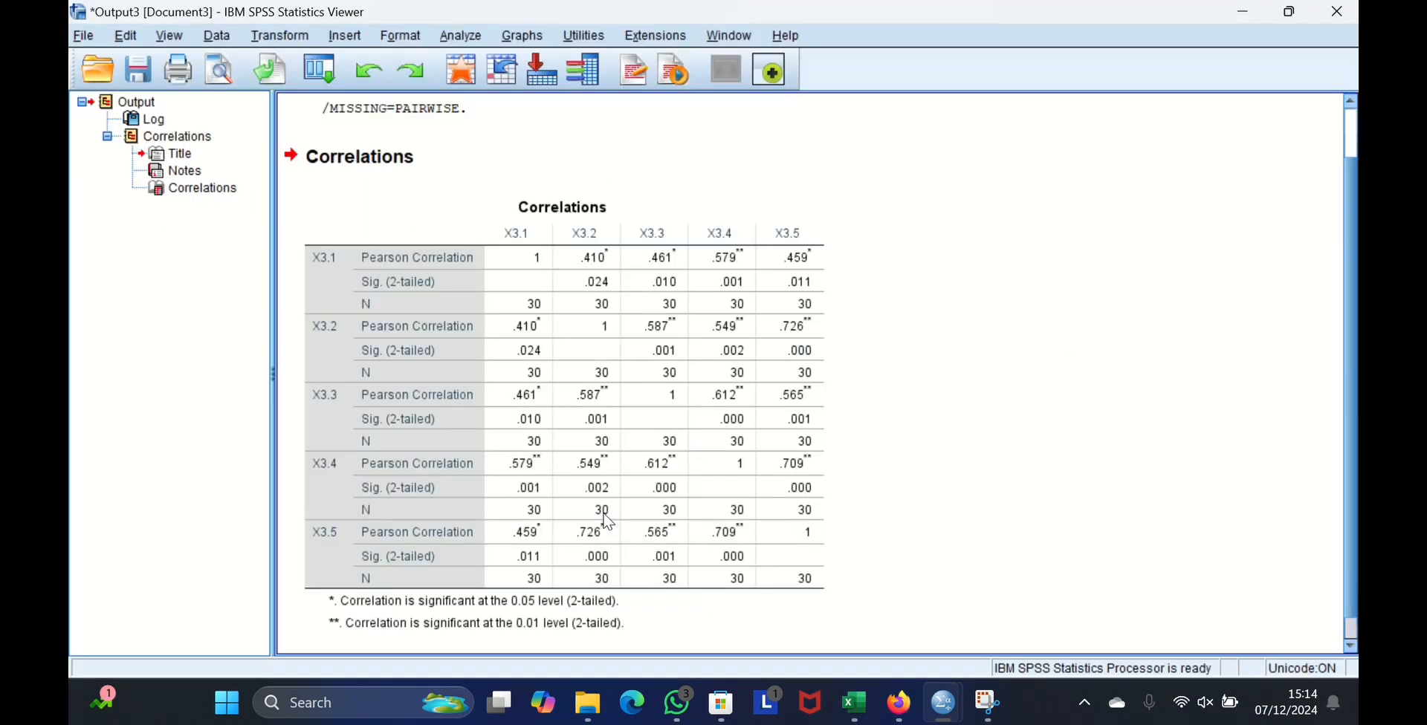
left_click(535, 294)
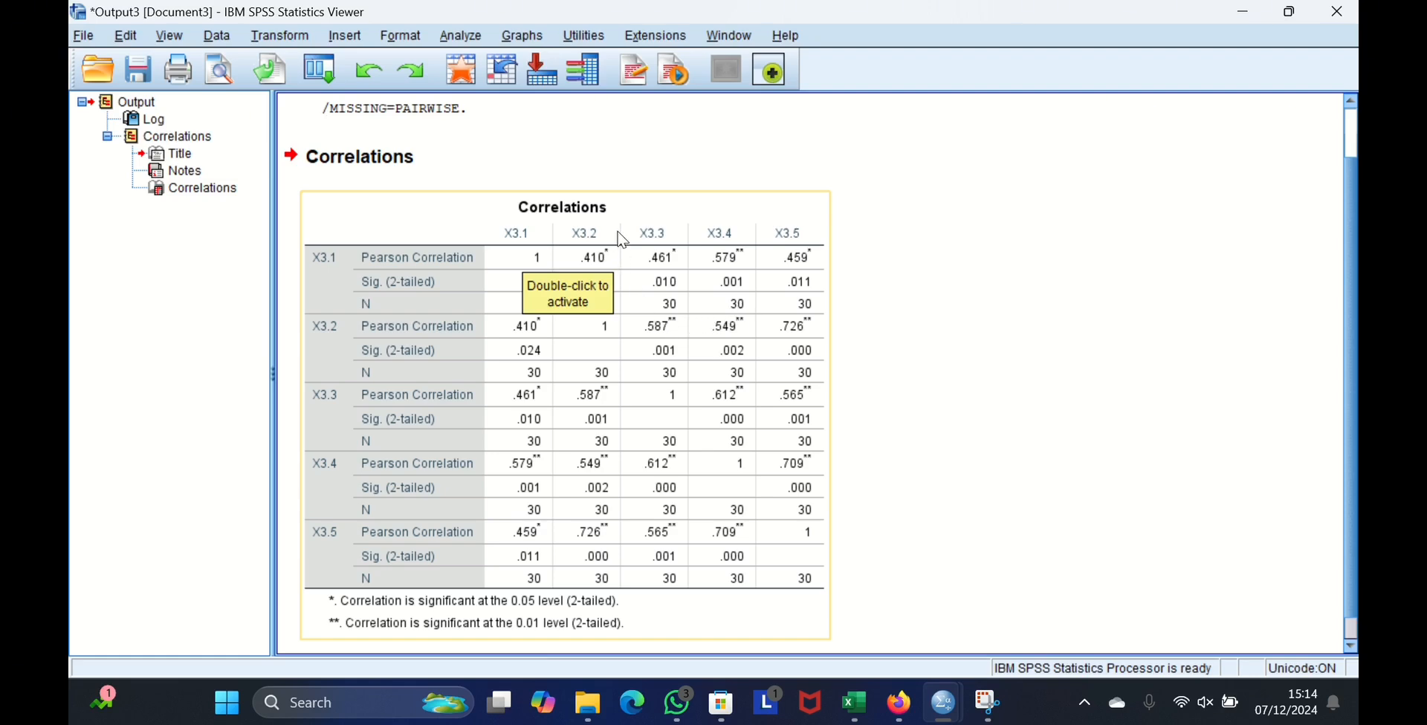
left_click(386, 111)
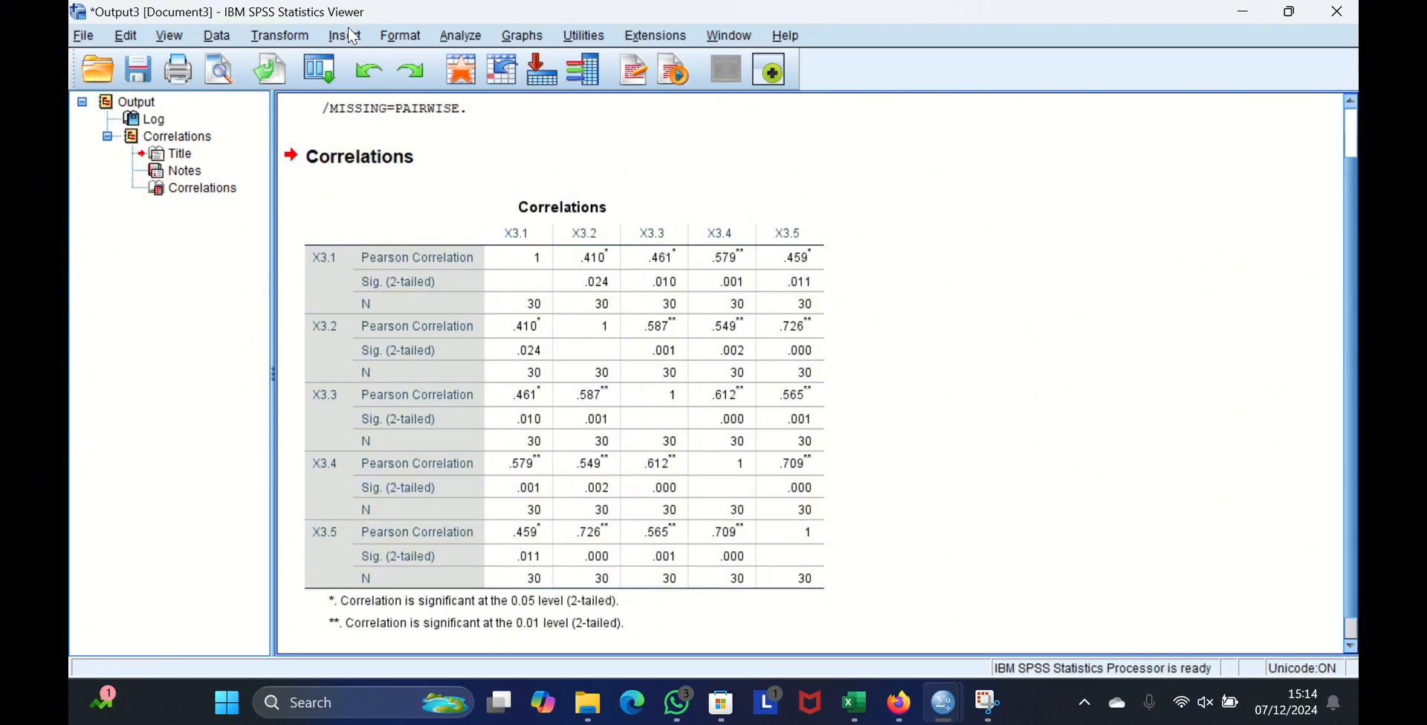
Run a Reliability Analysis with the Alpha model on the items X3.1 to X3.5 and review the Reliability Statistics.
left_click(457, 27)
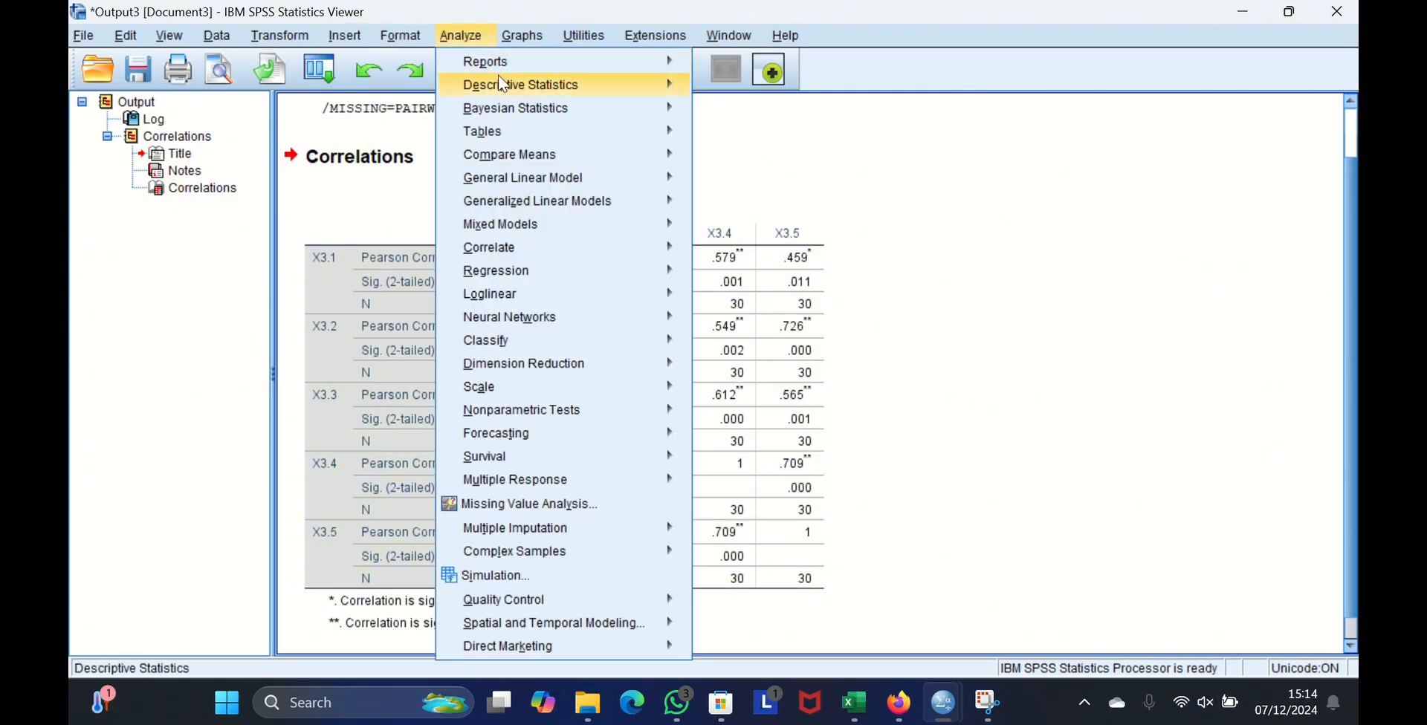
mouse_move(557, 300)
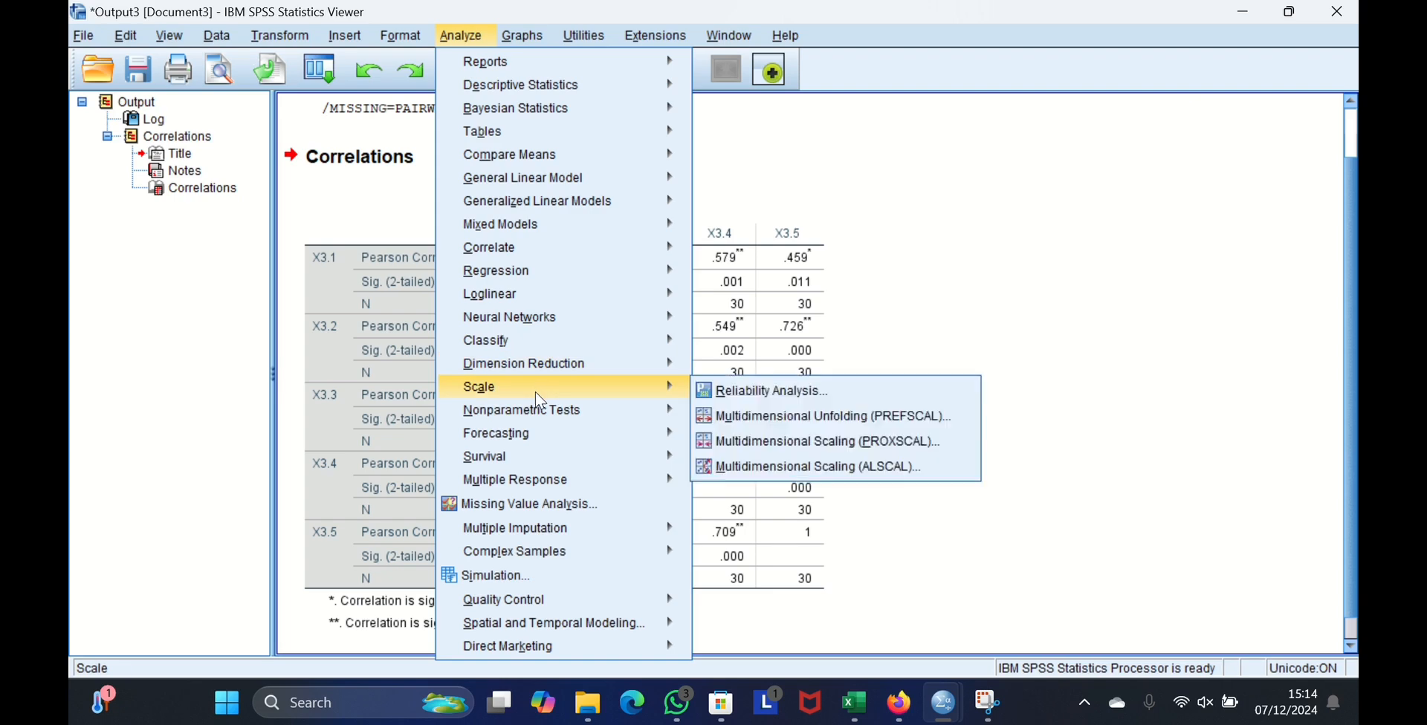
mouse_move(536, 391)
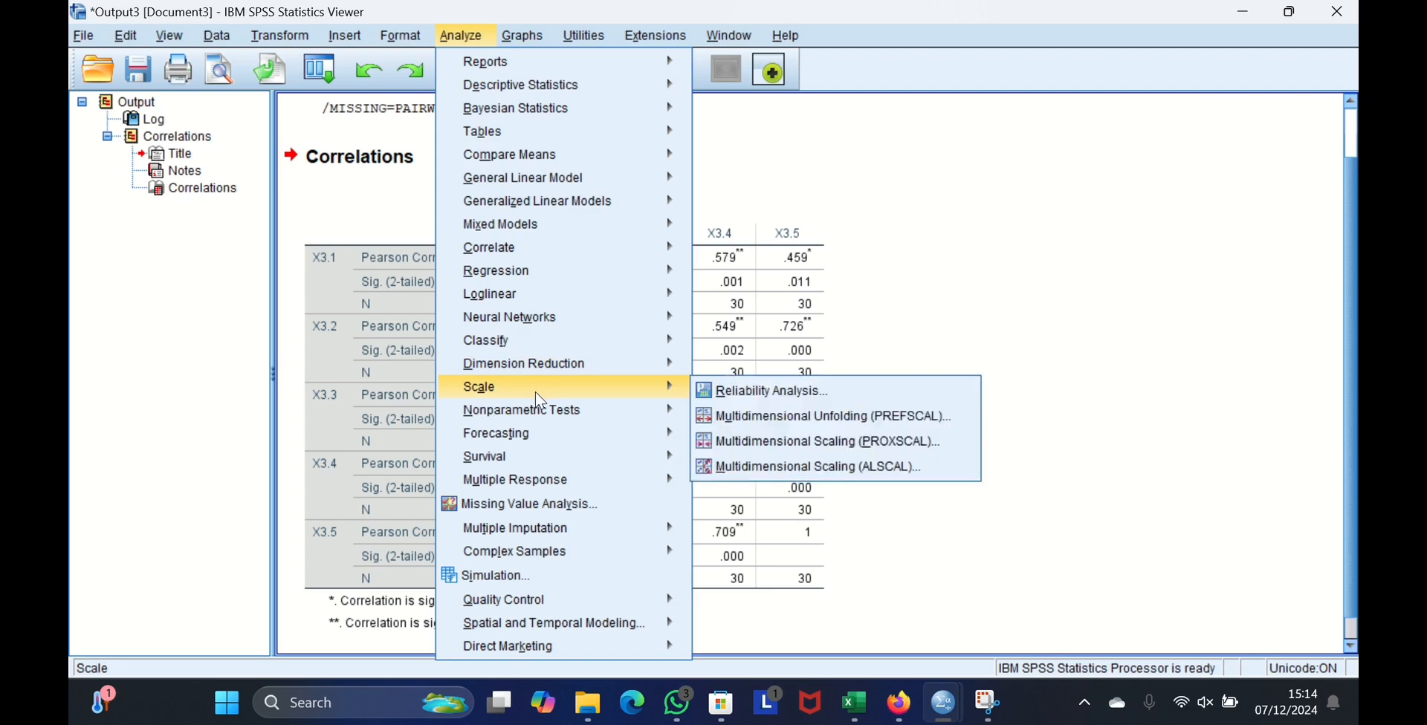
left_click(738, 394)
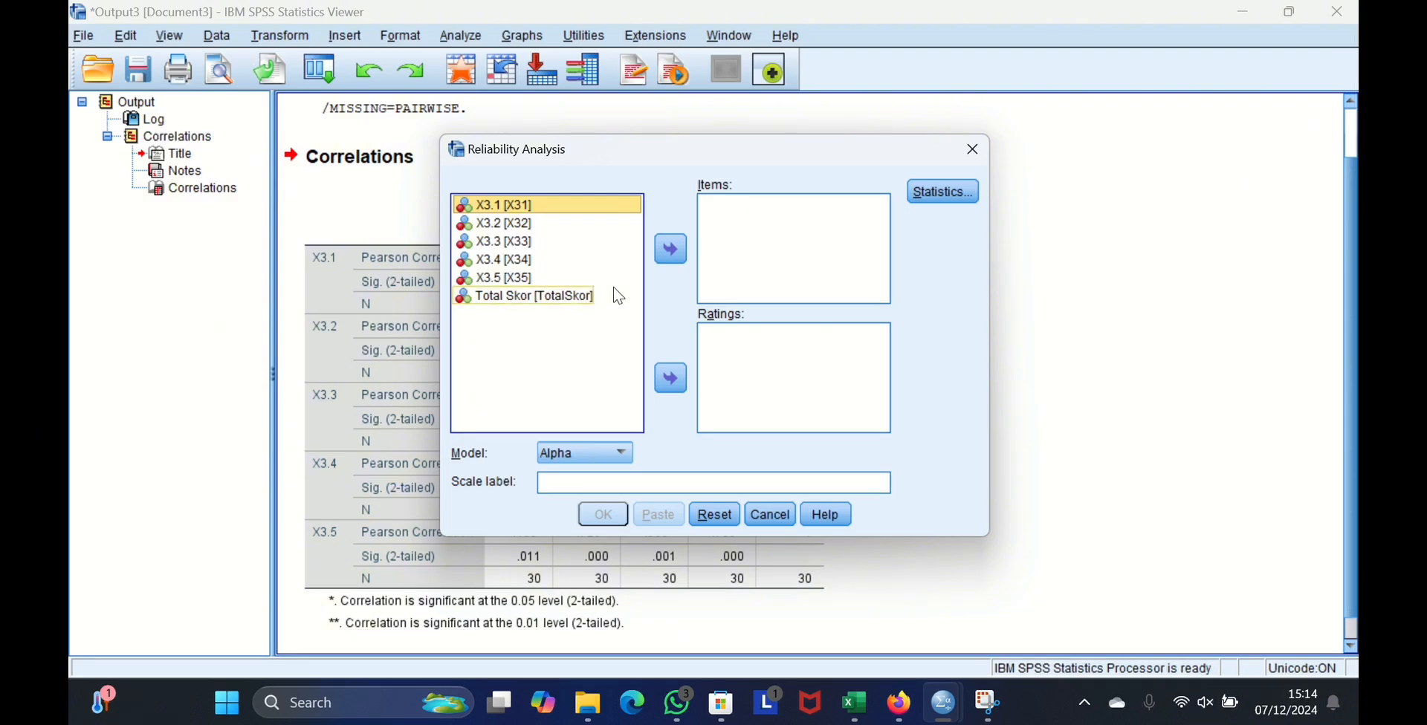
key("shift+Down")
key("shift+Down")
key("shift+Down")
key("shift+Down")
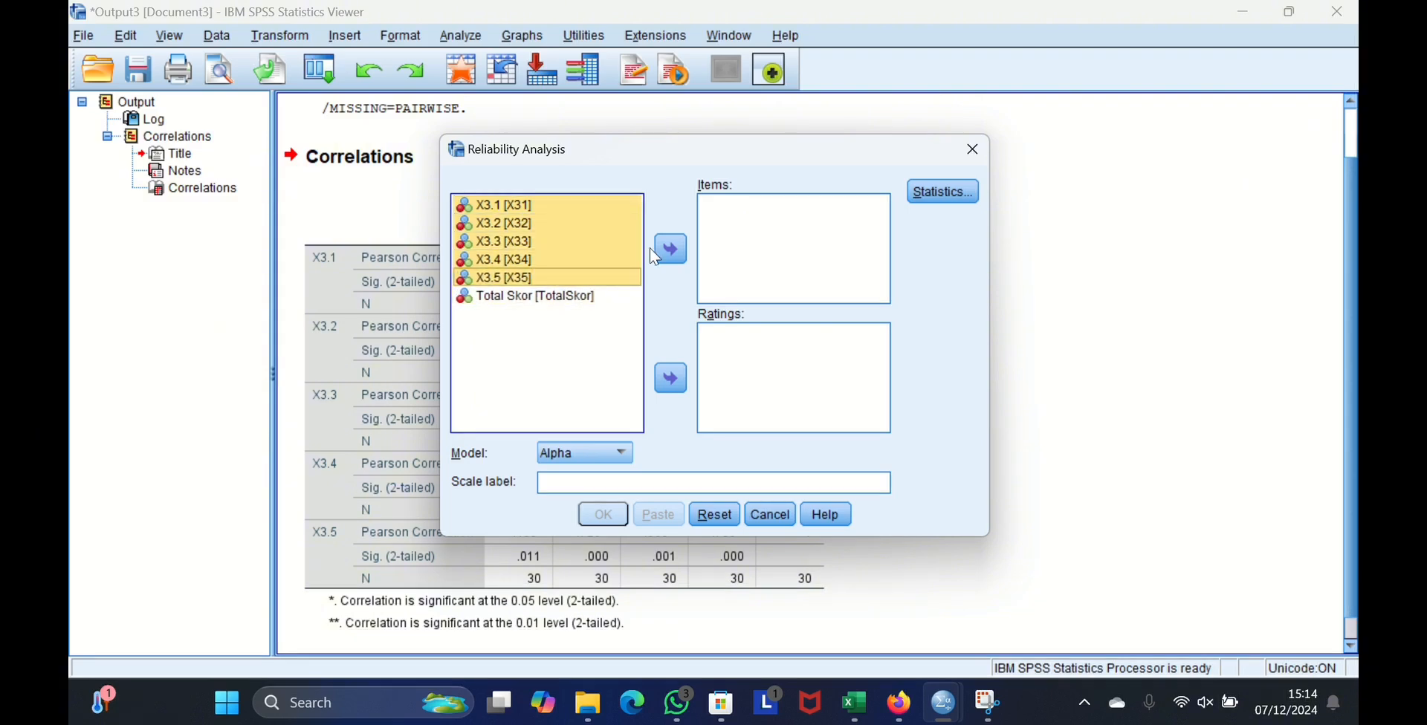
left_click(674, 247)
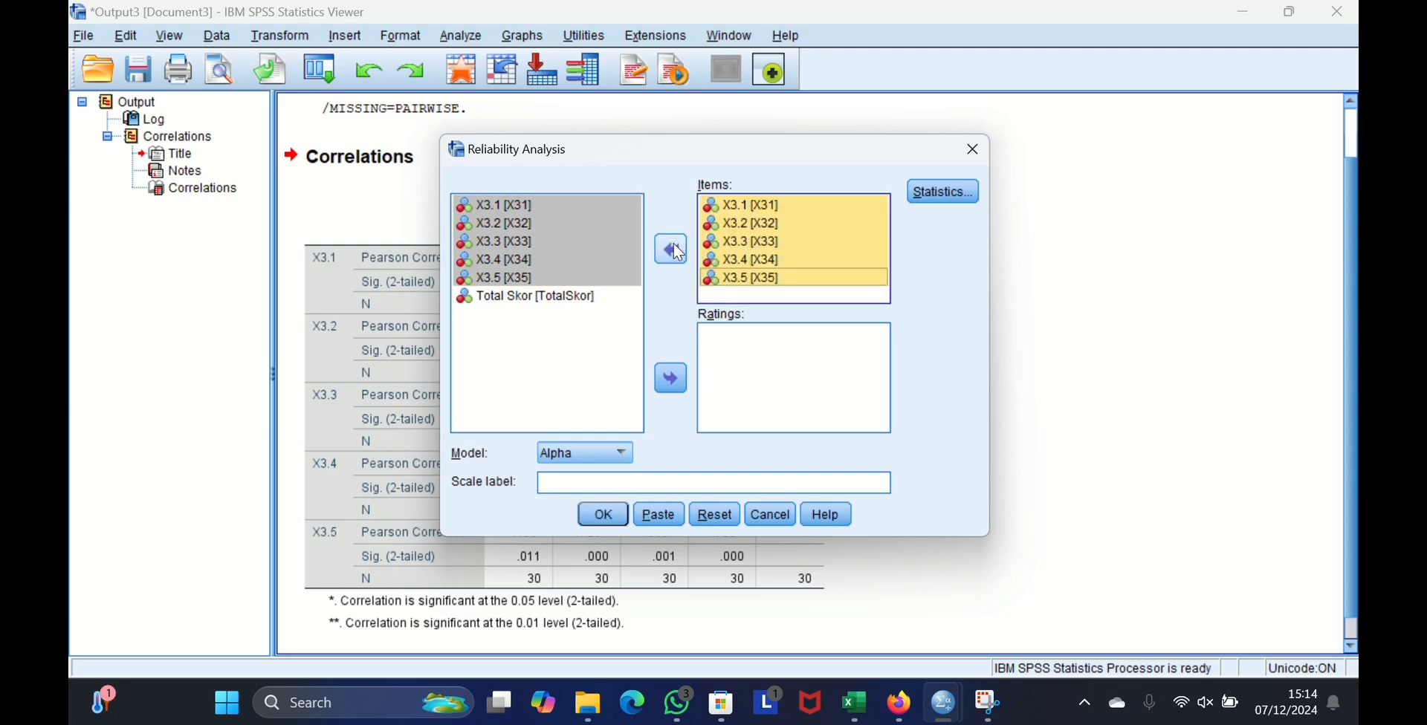
left_click(612, 522)
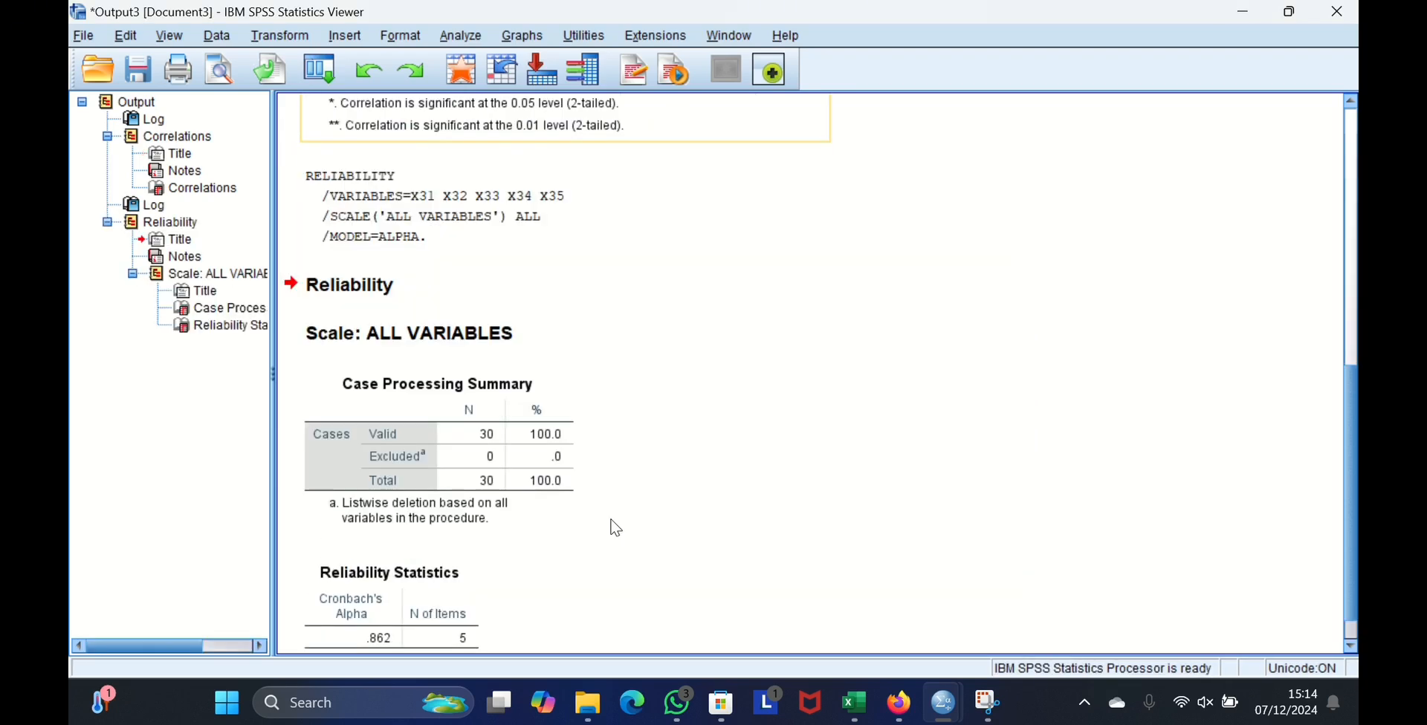
scroll(616, 528, "down", 1)
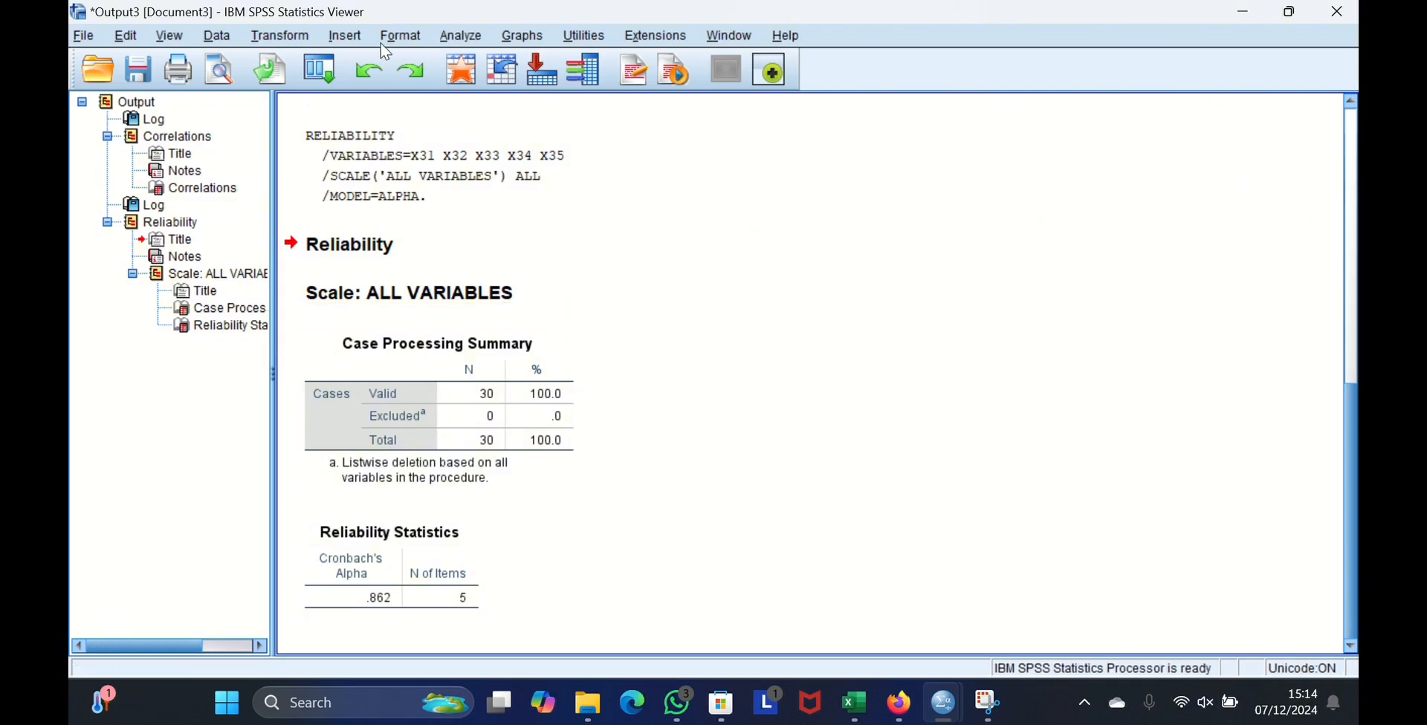
Set up an Explore analysis with X3.1 to X3.5 and Total Skor as the dependent variables.
left_click(471, 41)
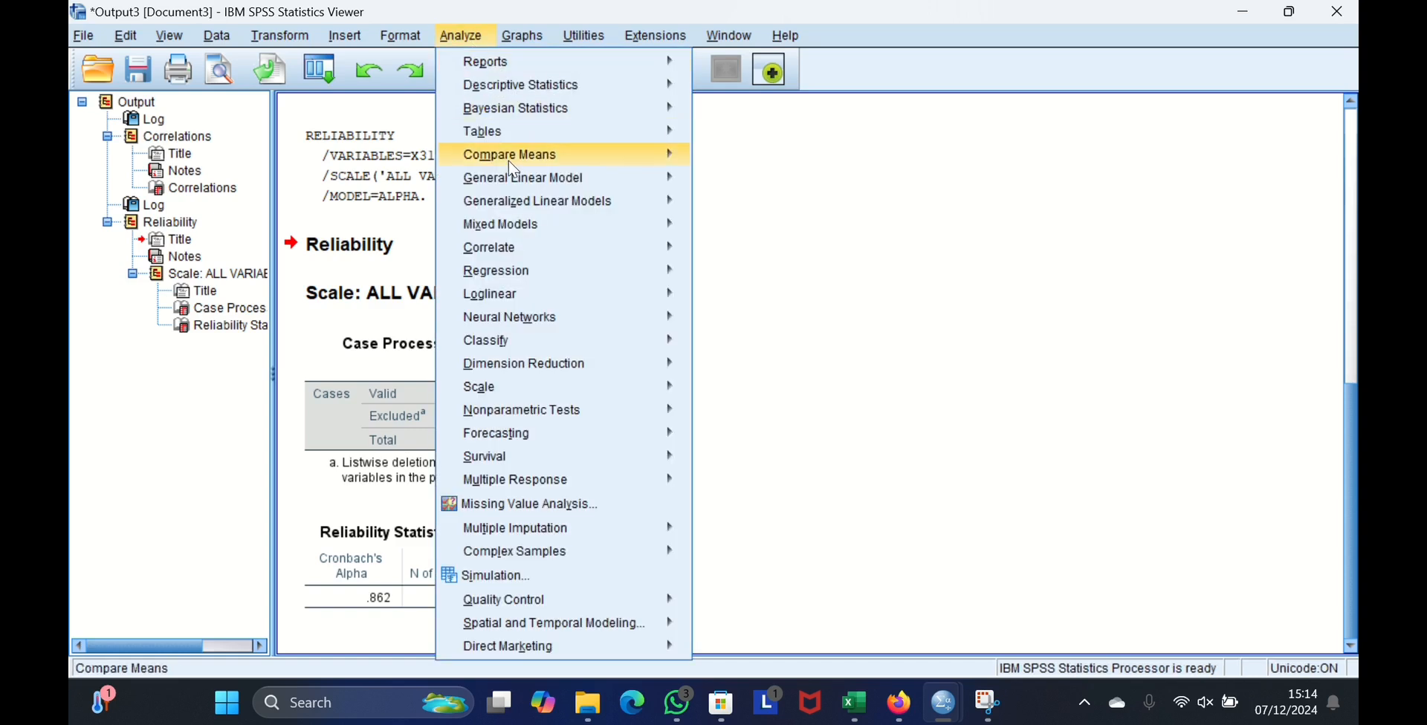
mouse_move(511, 162)
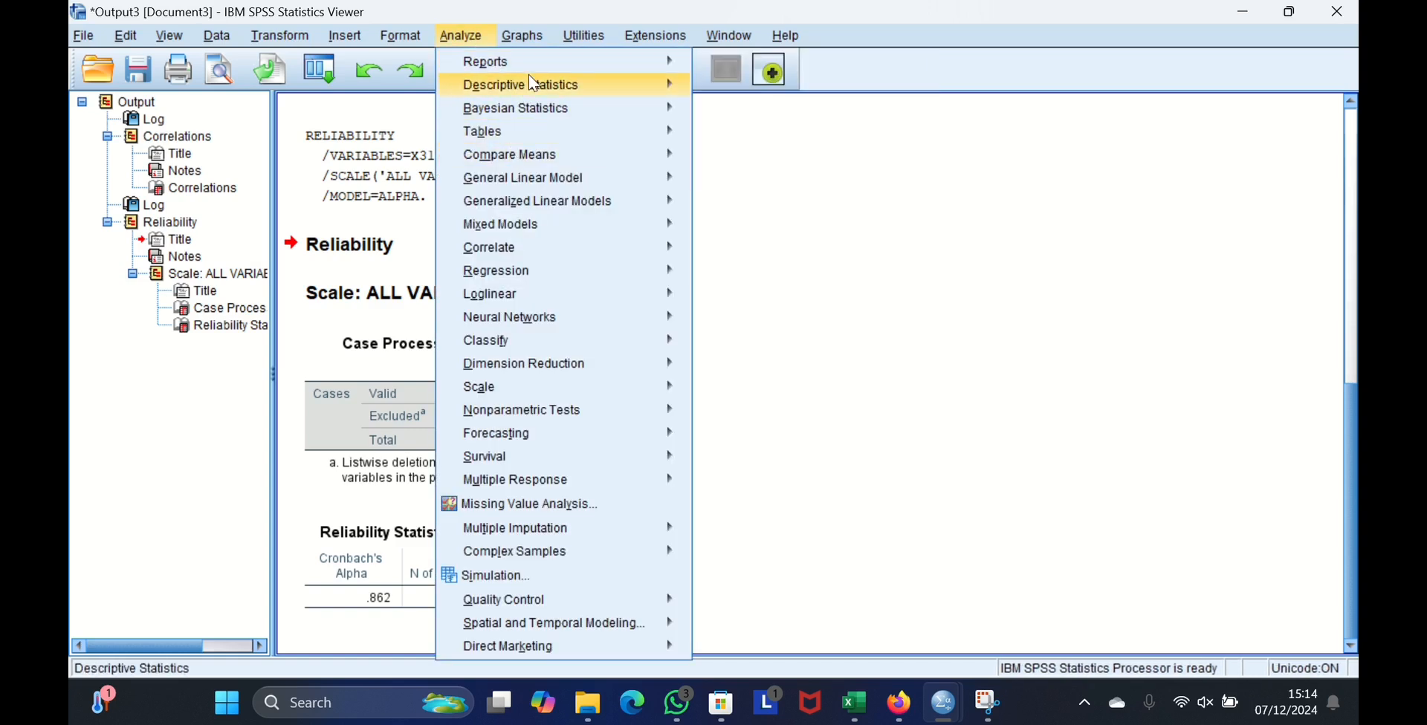
mouse_move(530, 77)
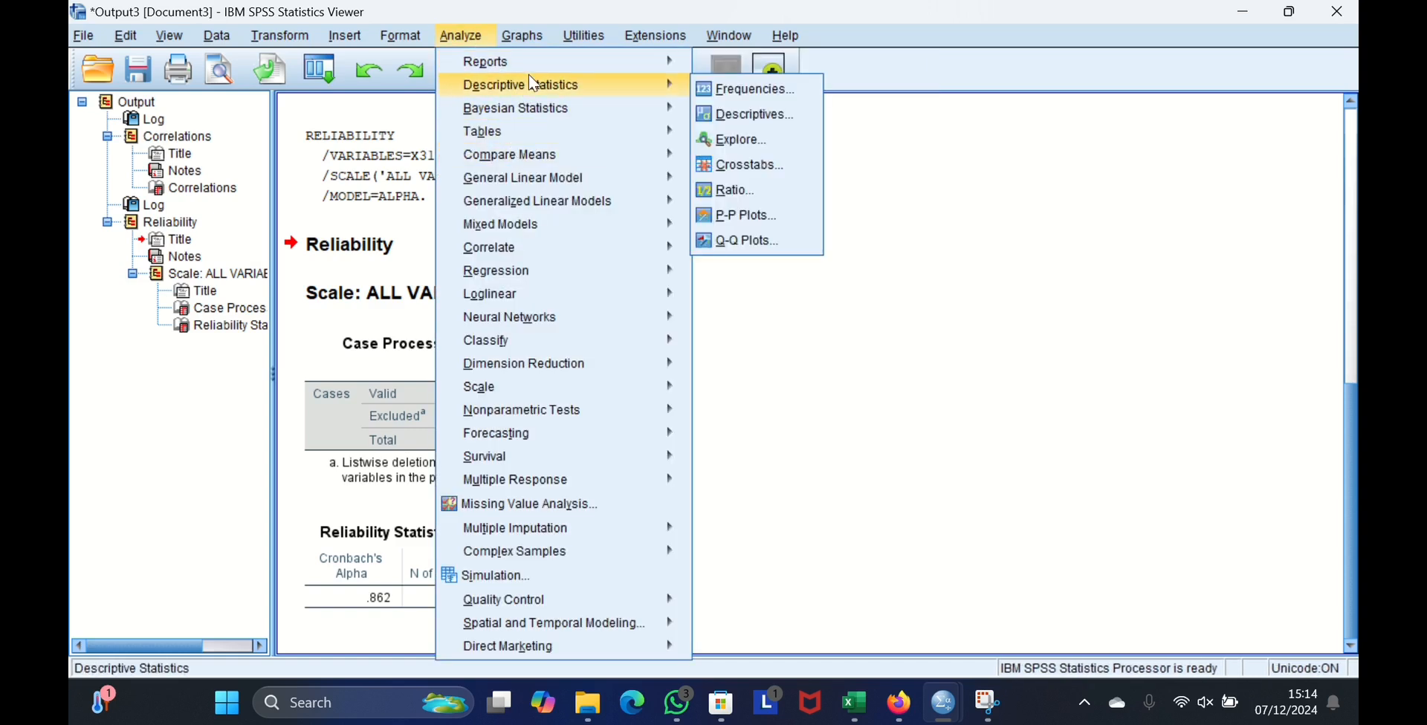
left_click(757, 141)
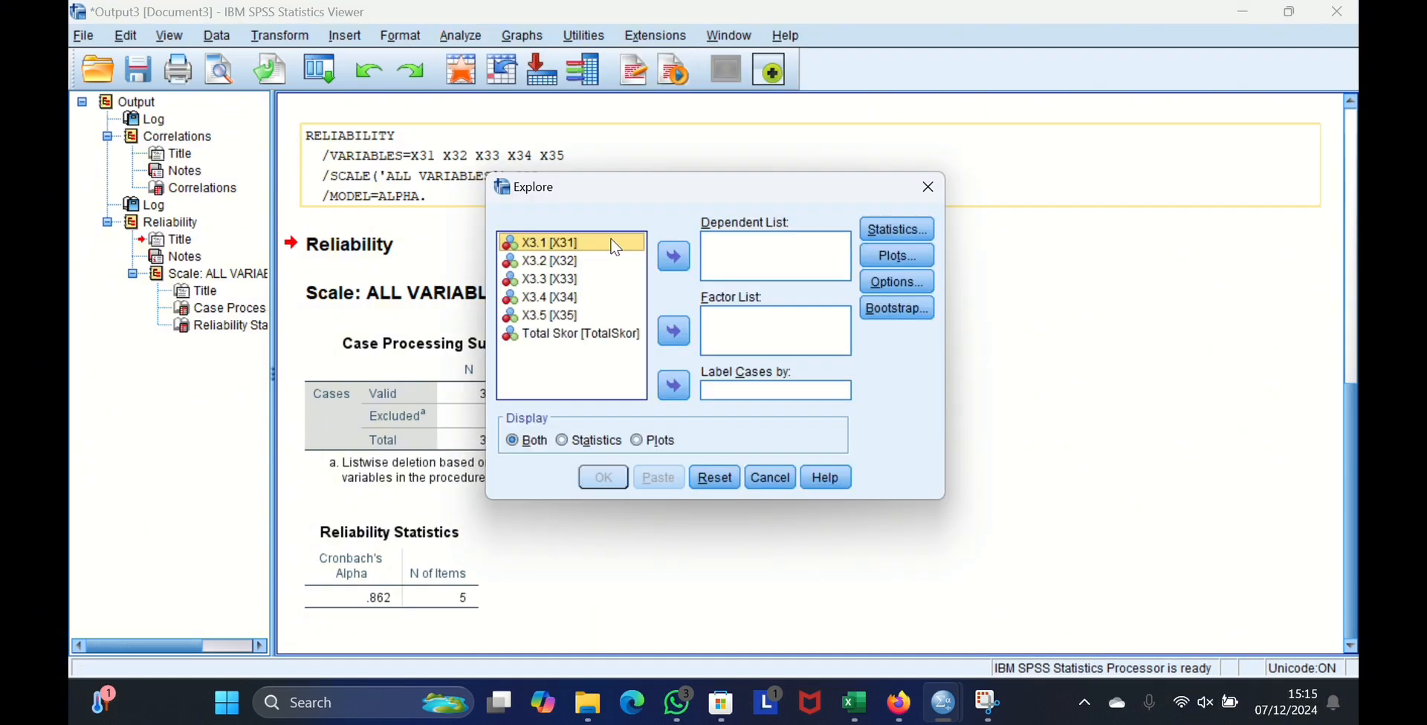
key("shift+Down")
key("shift+Down")
key("shift+Down")
key("shift+Down")
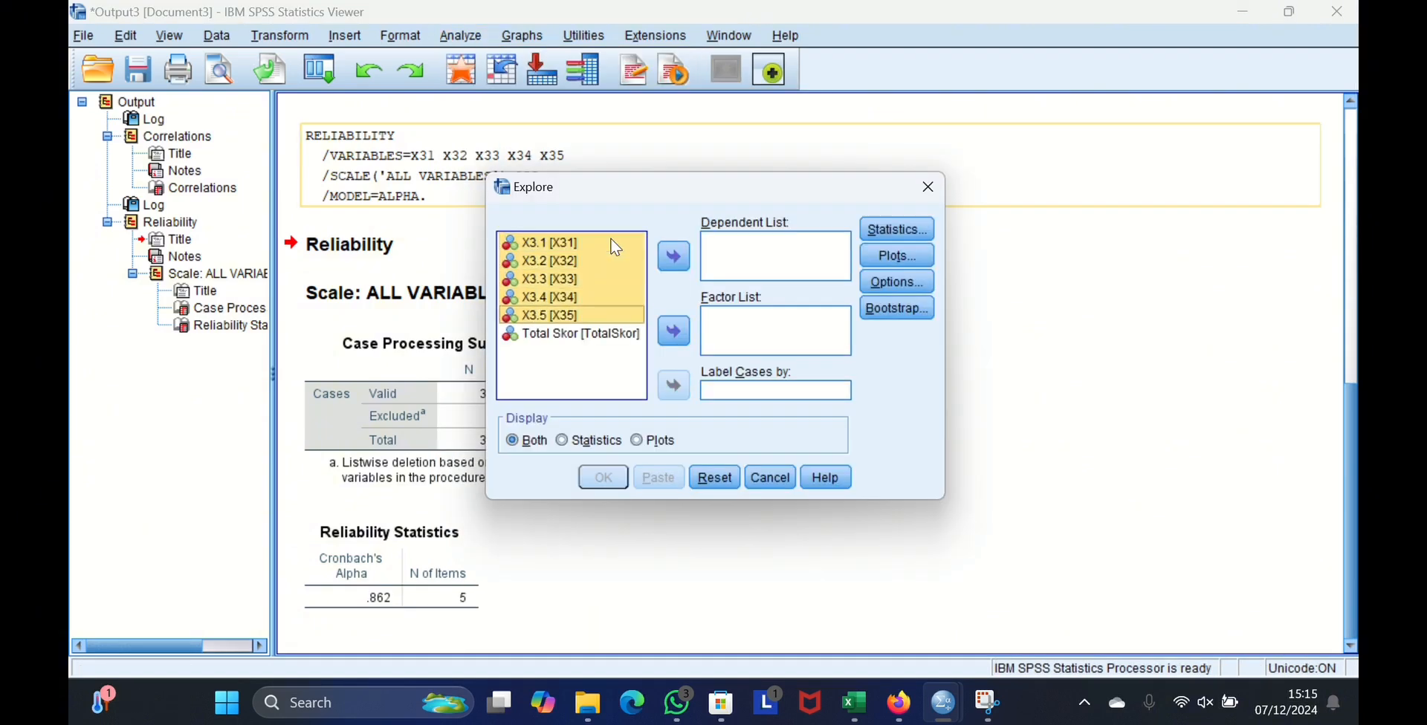
key("shift+Down")
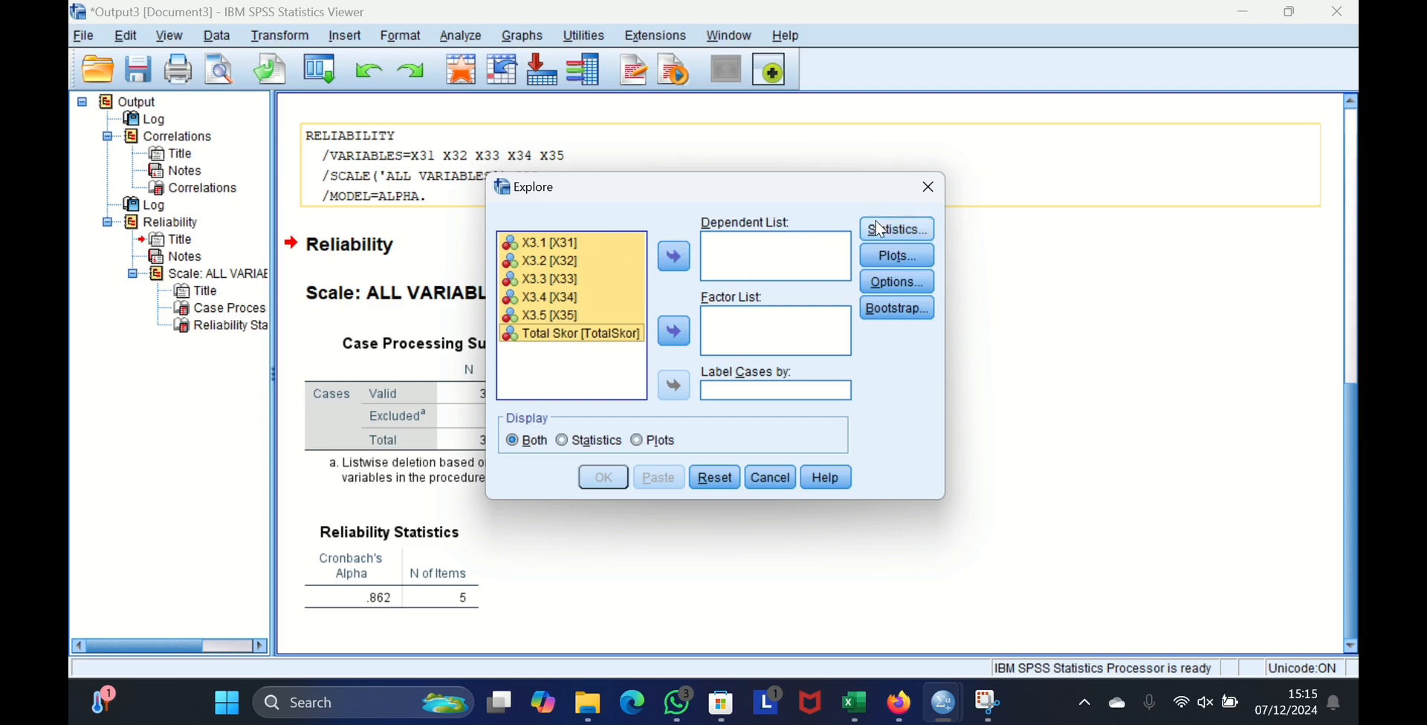
left_click(674, 259)
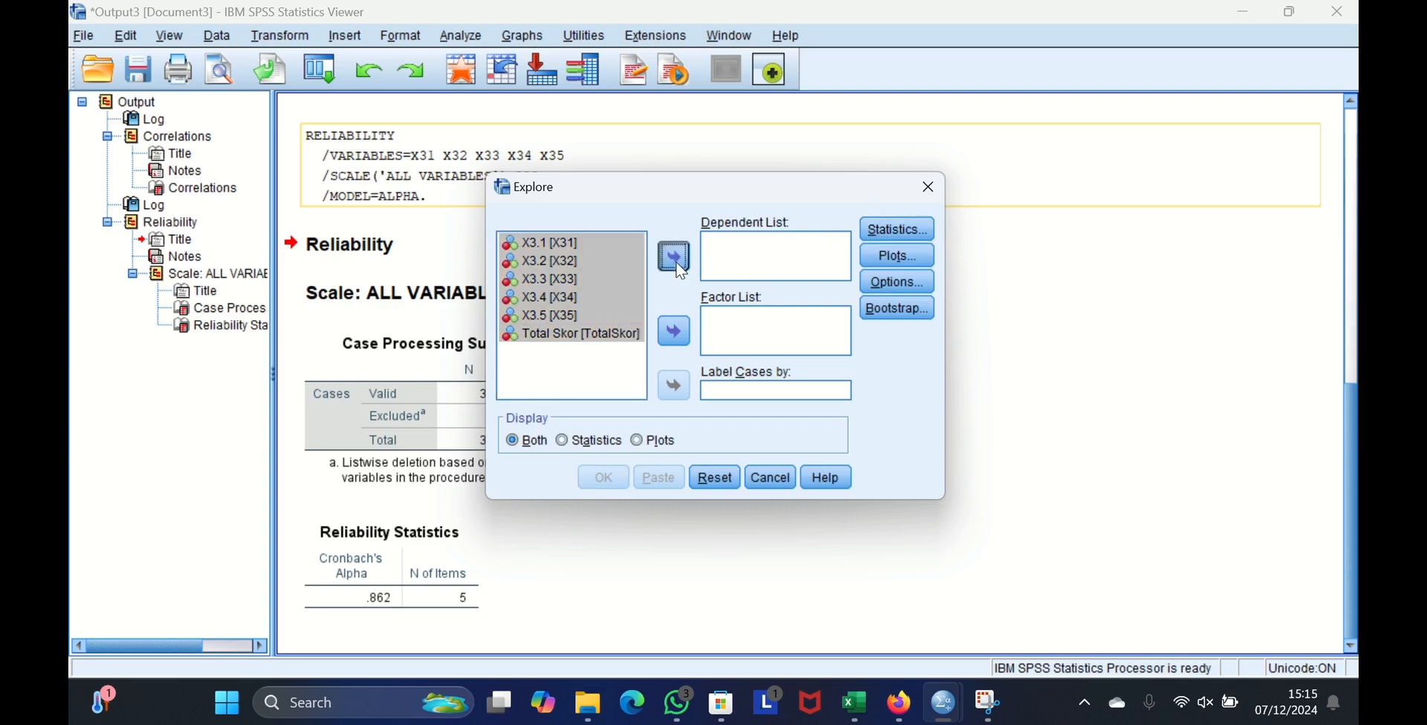
Run the Explore analysis with descriptives at a 95% confidence interval, stem-and-leaf plots, and normality plots with tests.
left_click(924, 235)
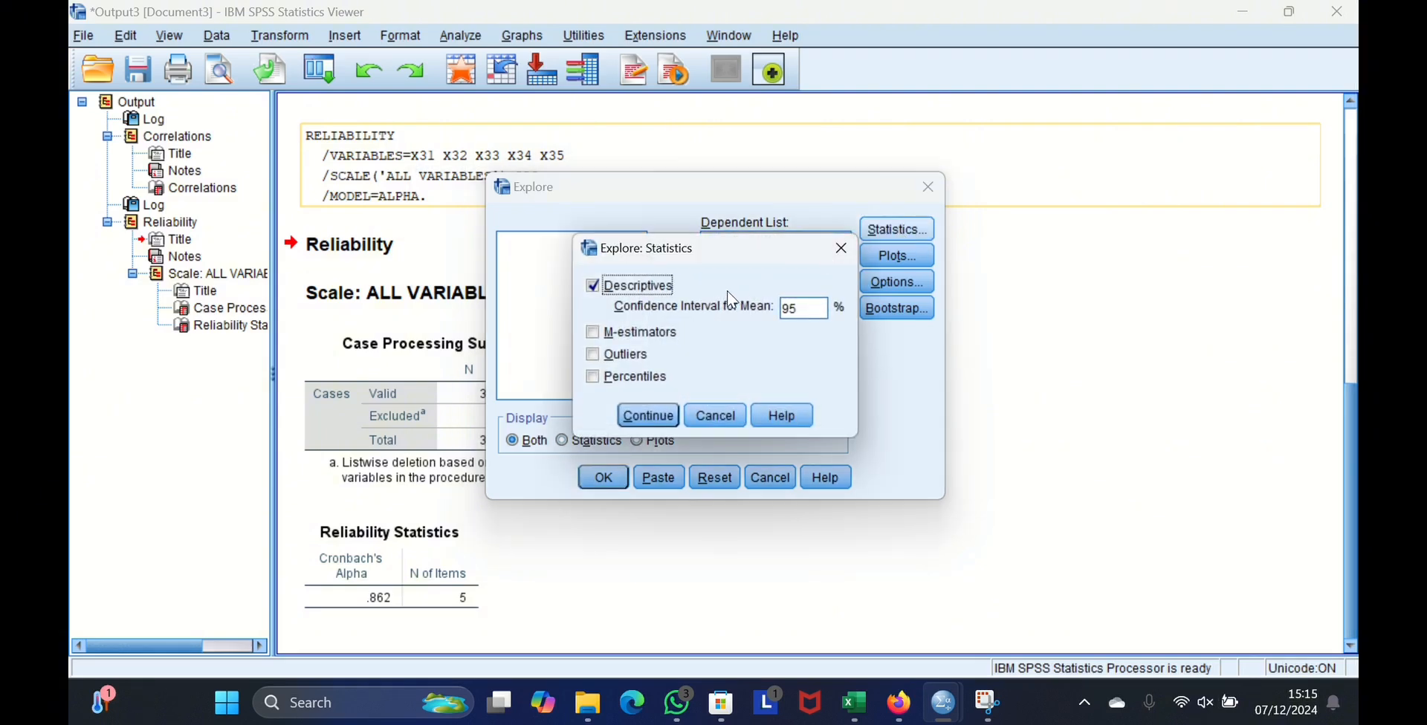
left_click(669, 430)
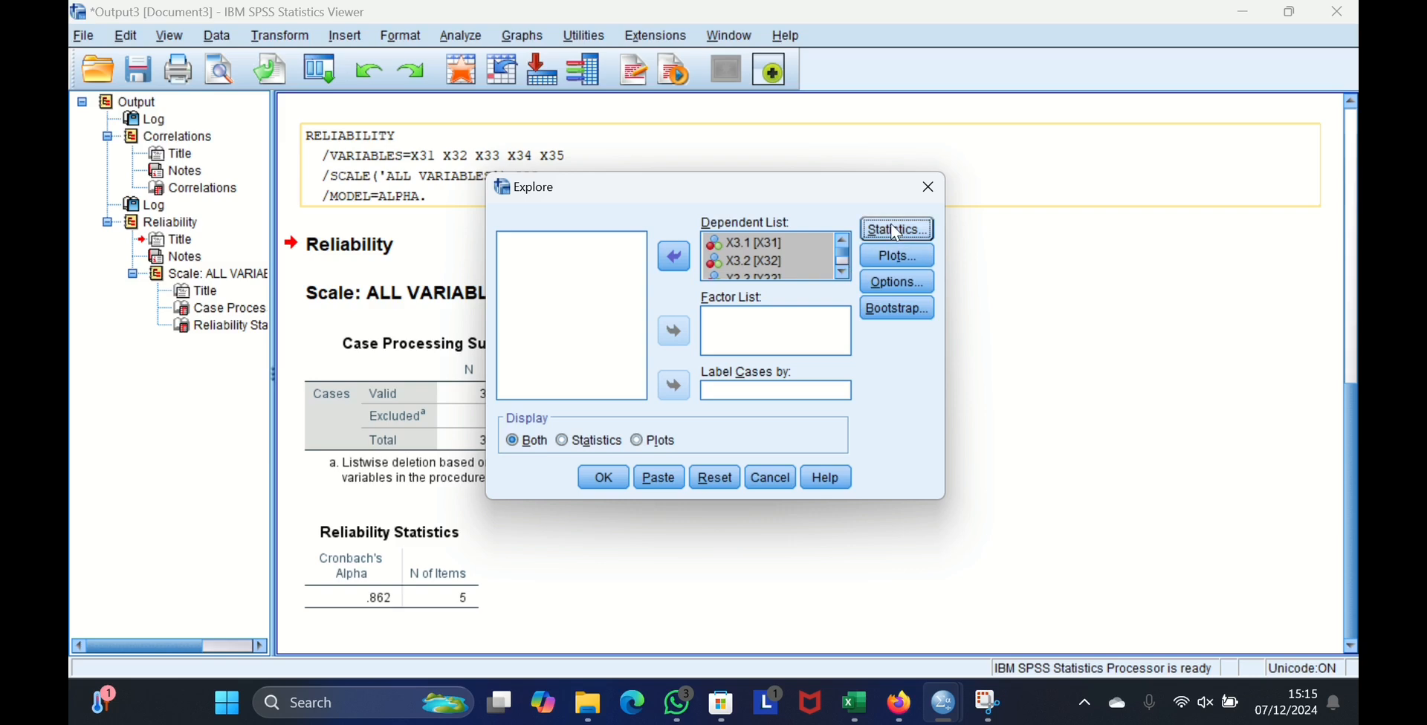
left_click(892, 255)
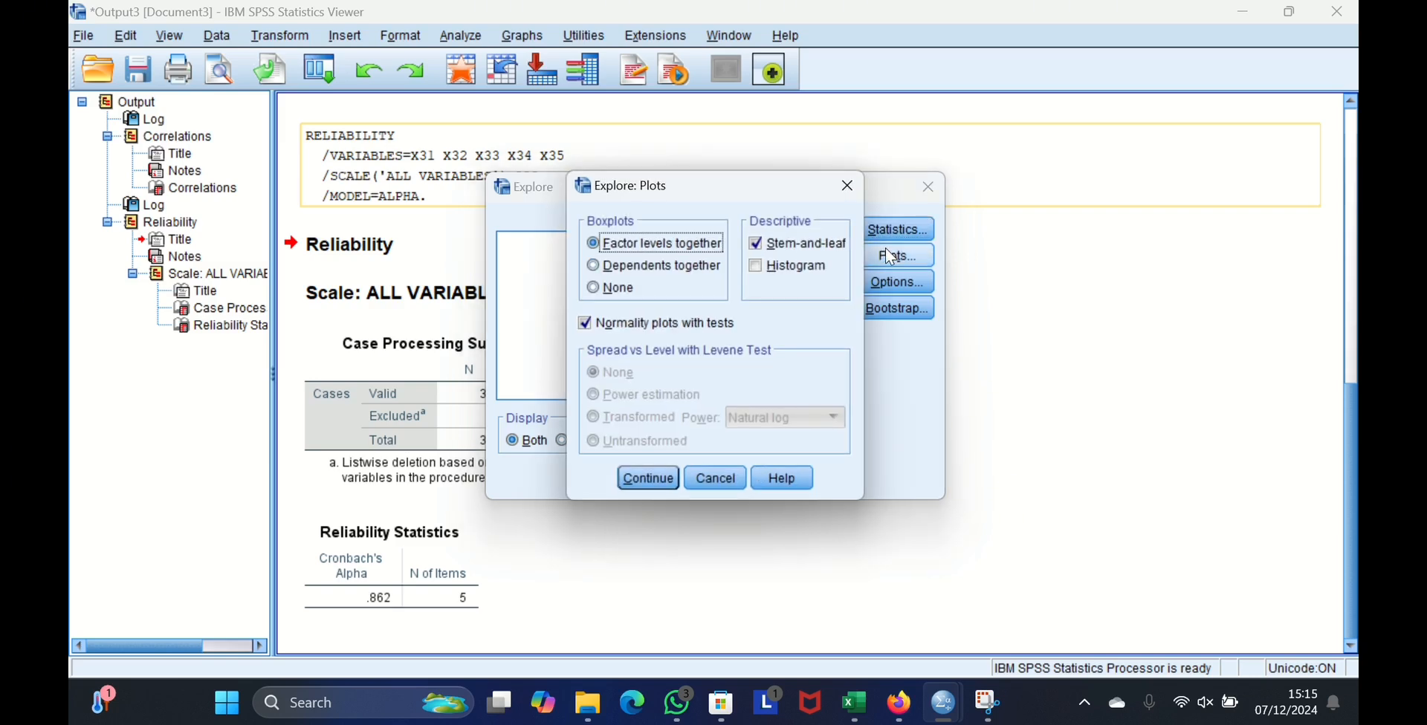
left_click(664, 479)
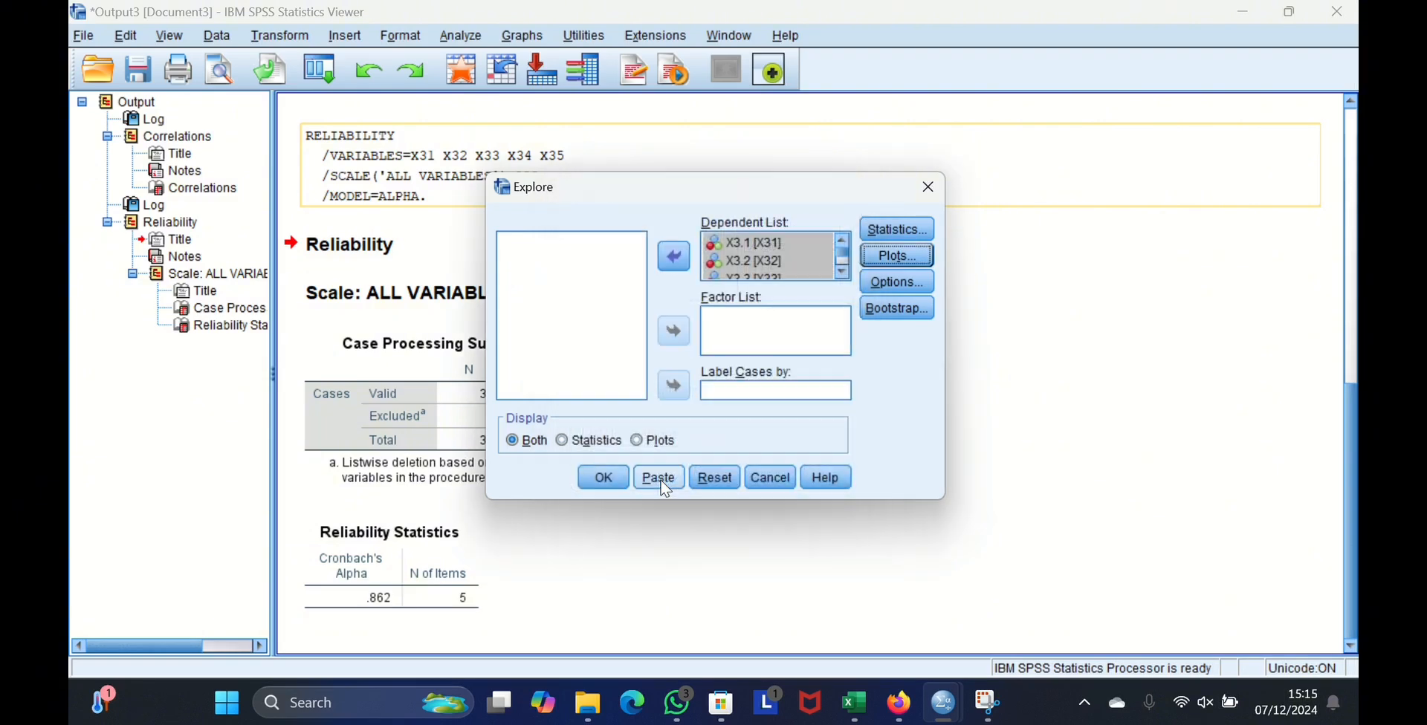
left_click(603, 479)
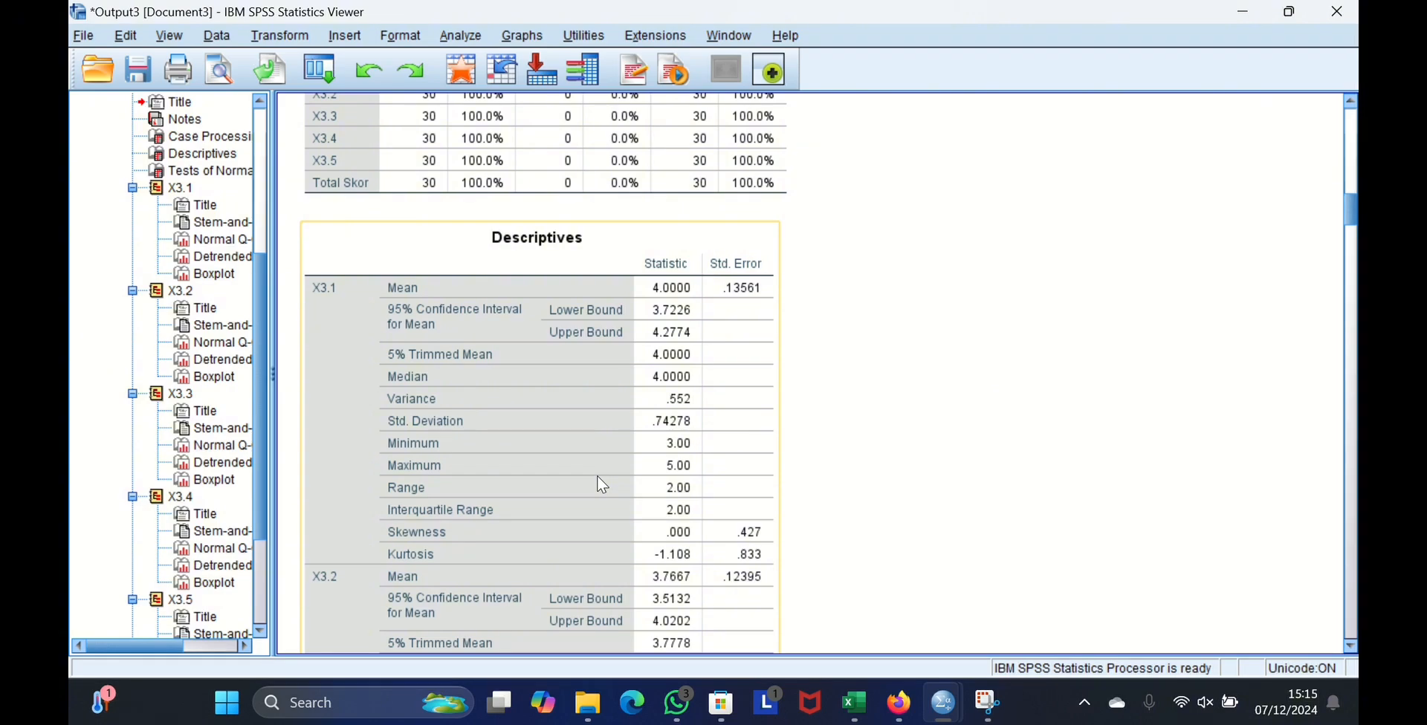
Review the Descriptives and Tests of Normality tables for the X3 items and Total Skor.
scroll(602, 484, "down", 15)
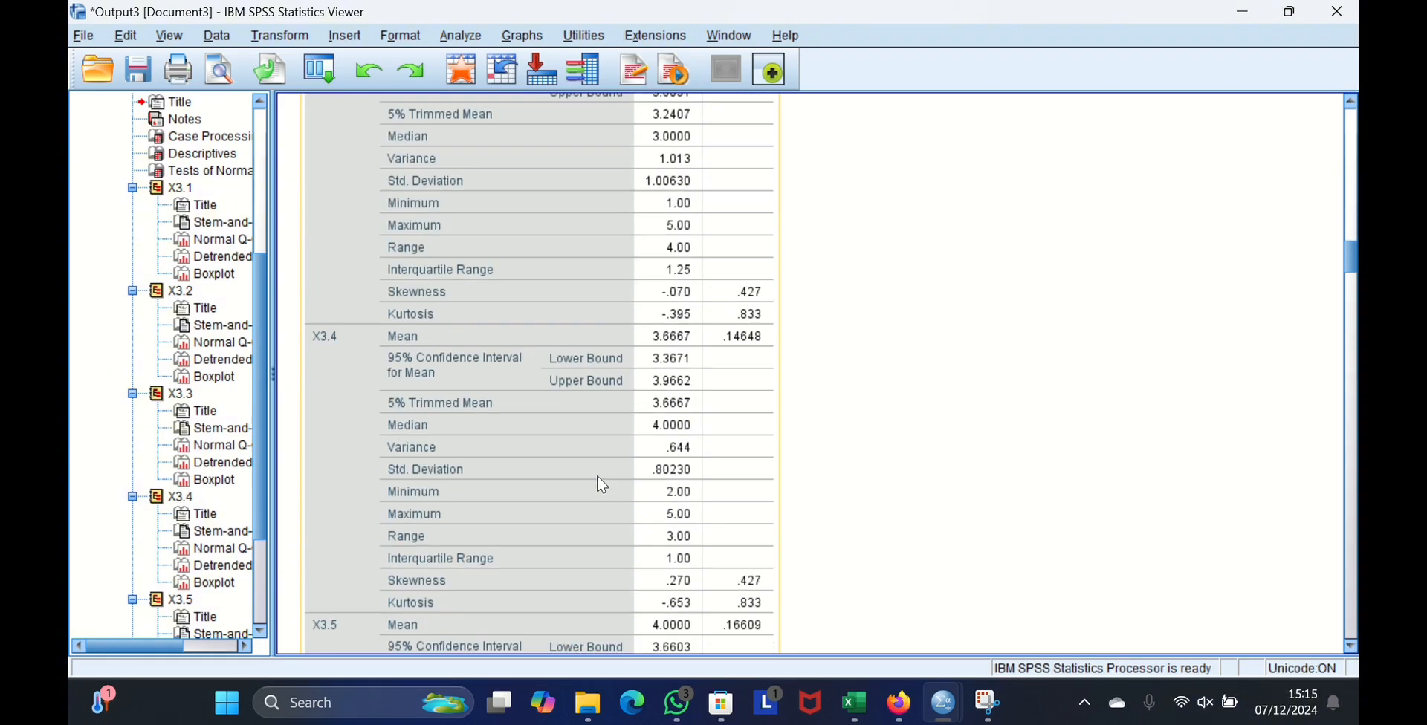
scroll(602, 485, "down", 10)
scroll(602, 485, "down", 3)
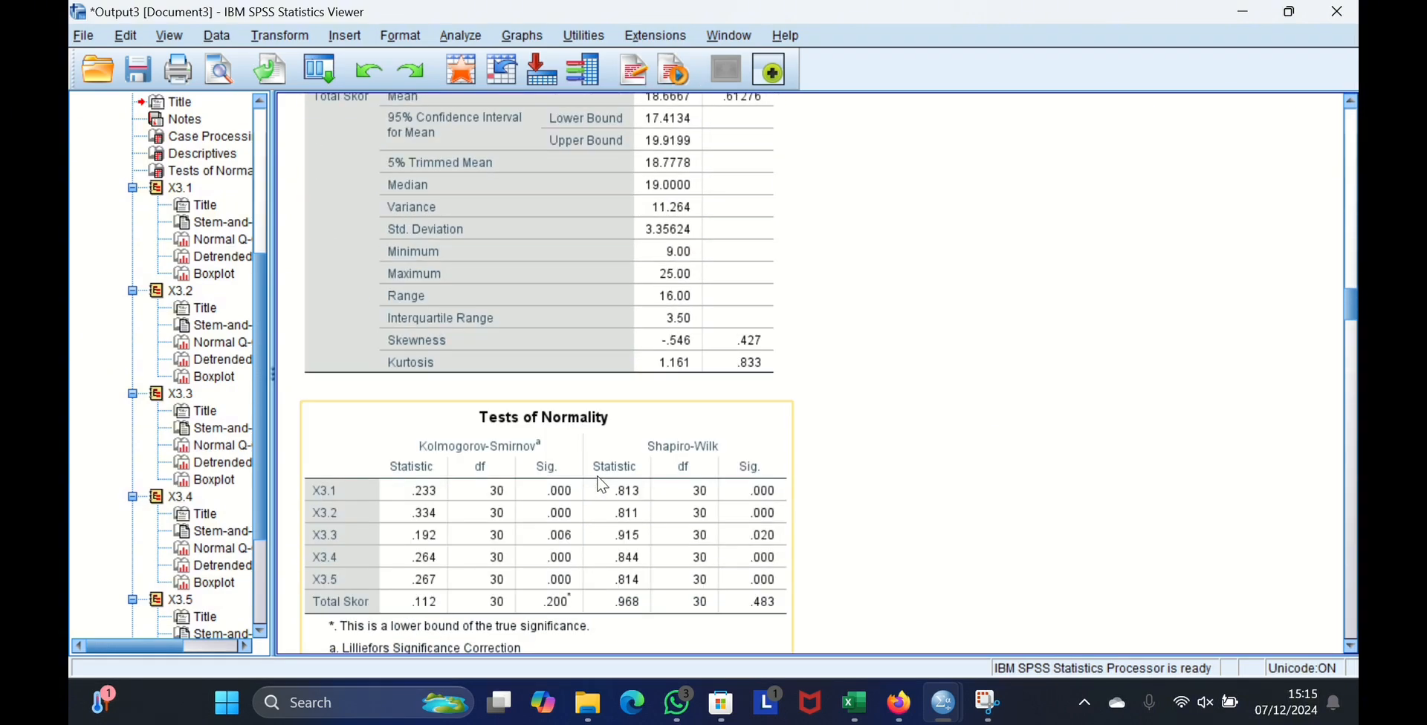
scroll(602, 485, "down", 3)
scroll(602, 485, "down", 4)
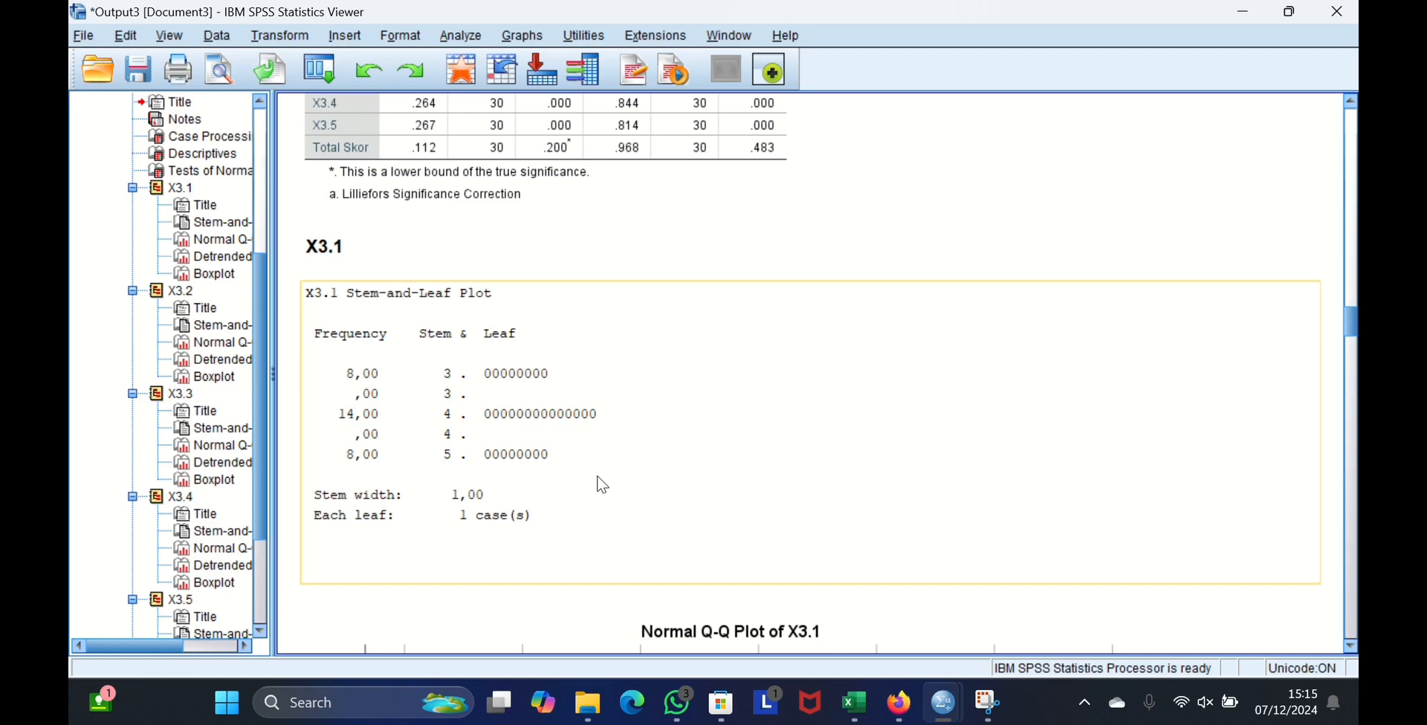
scroll(602, 484, "up", 6)
scroll(602, 485, "down", 20)
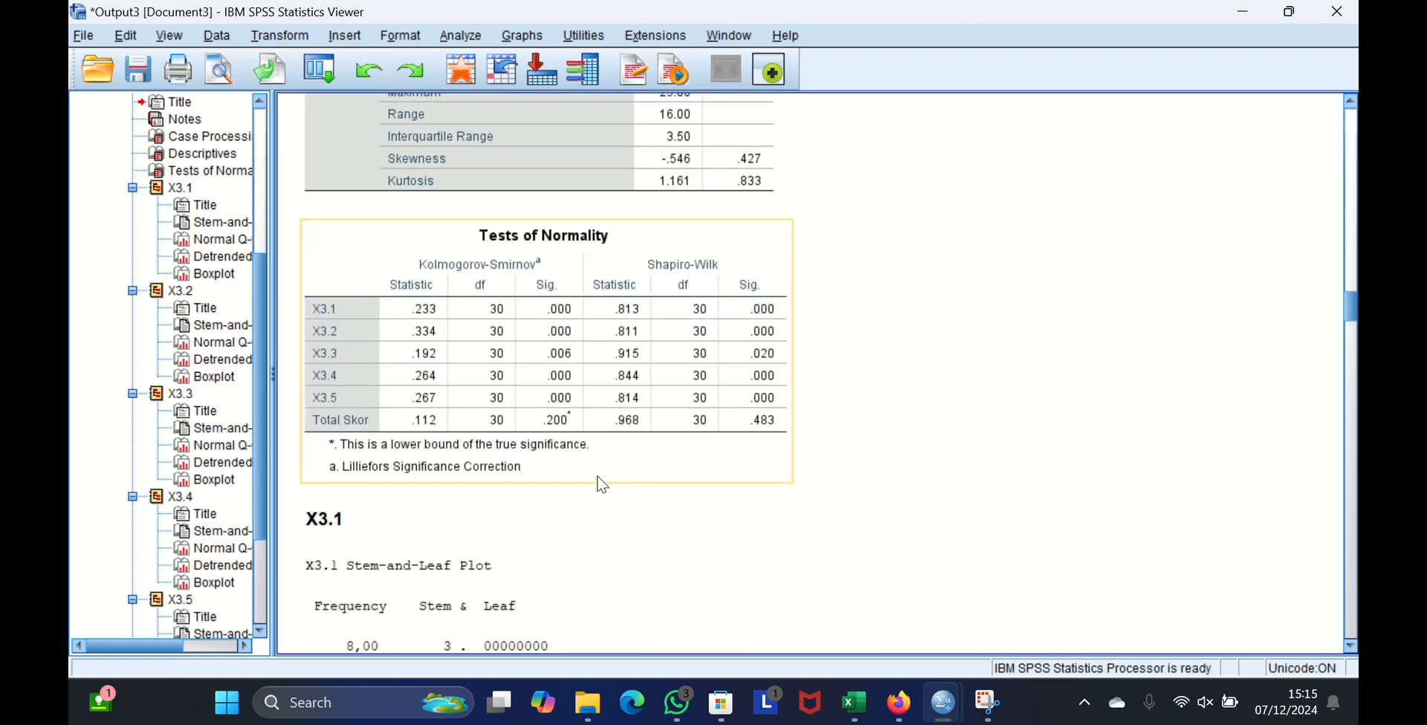
Examine the stem-and-leaf plots, Q-Q plots and boxplots from X3.1 through Total Skor.
scroll(603, 485, "down", 18)
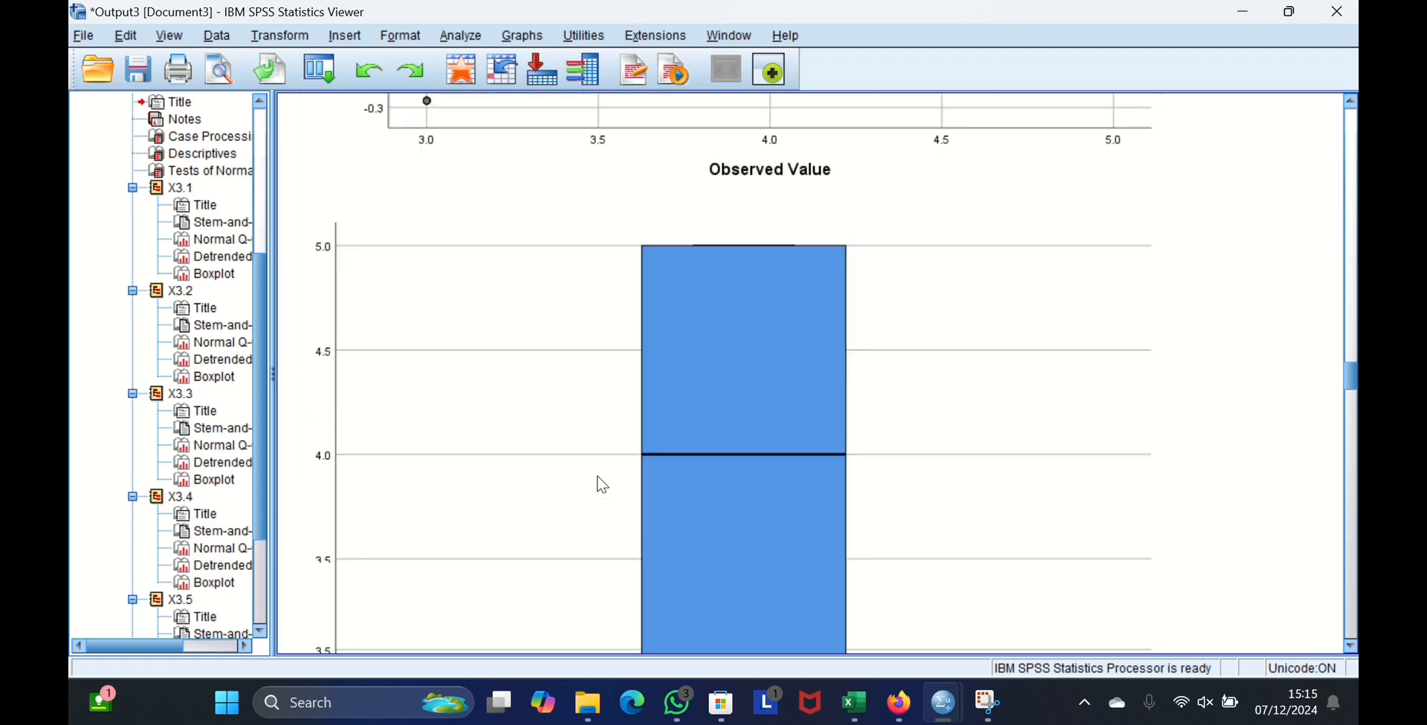
scroll(602, 485, "down", 12)
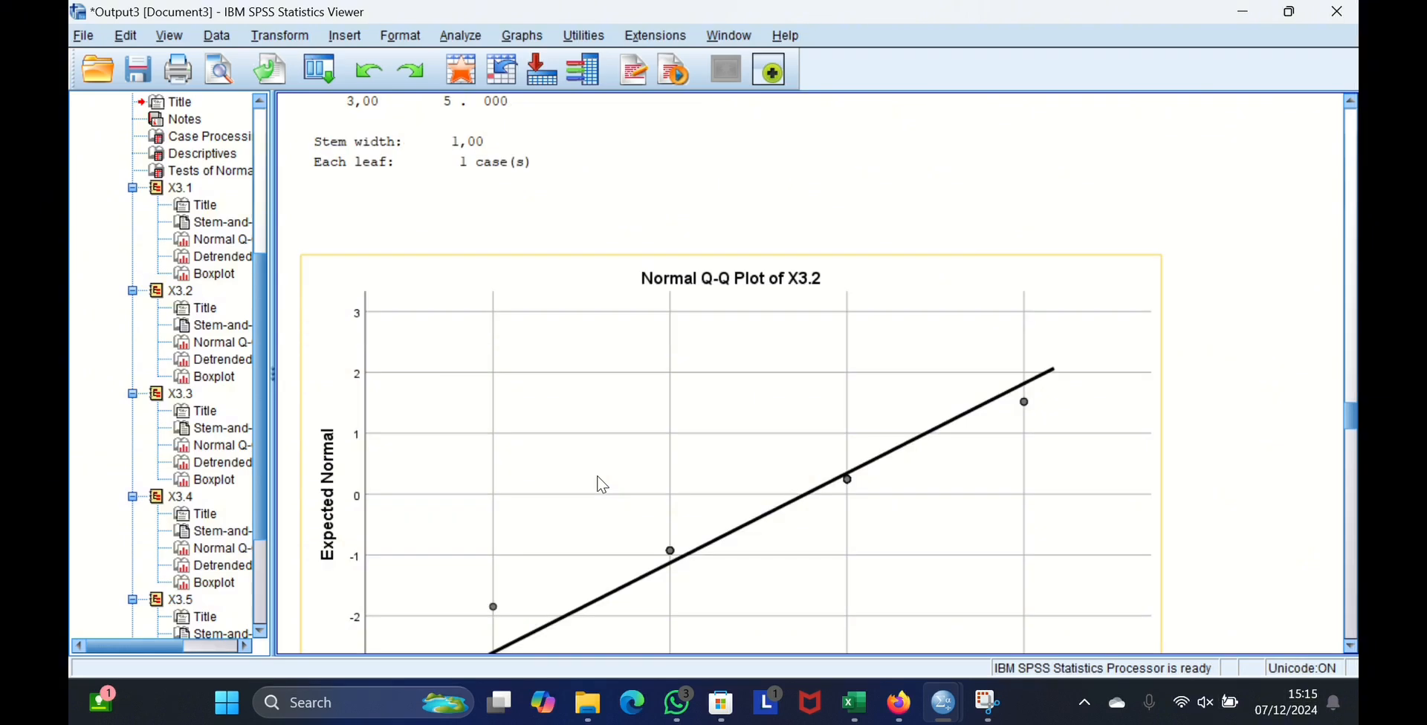
scroll(602, 485, "down", 12)
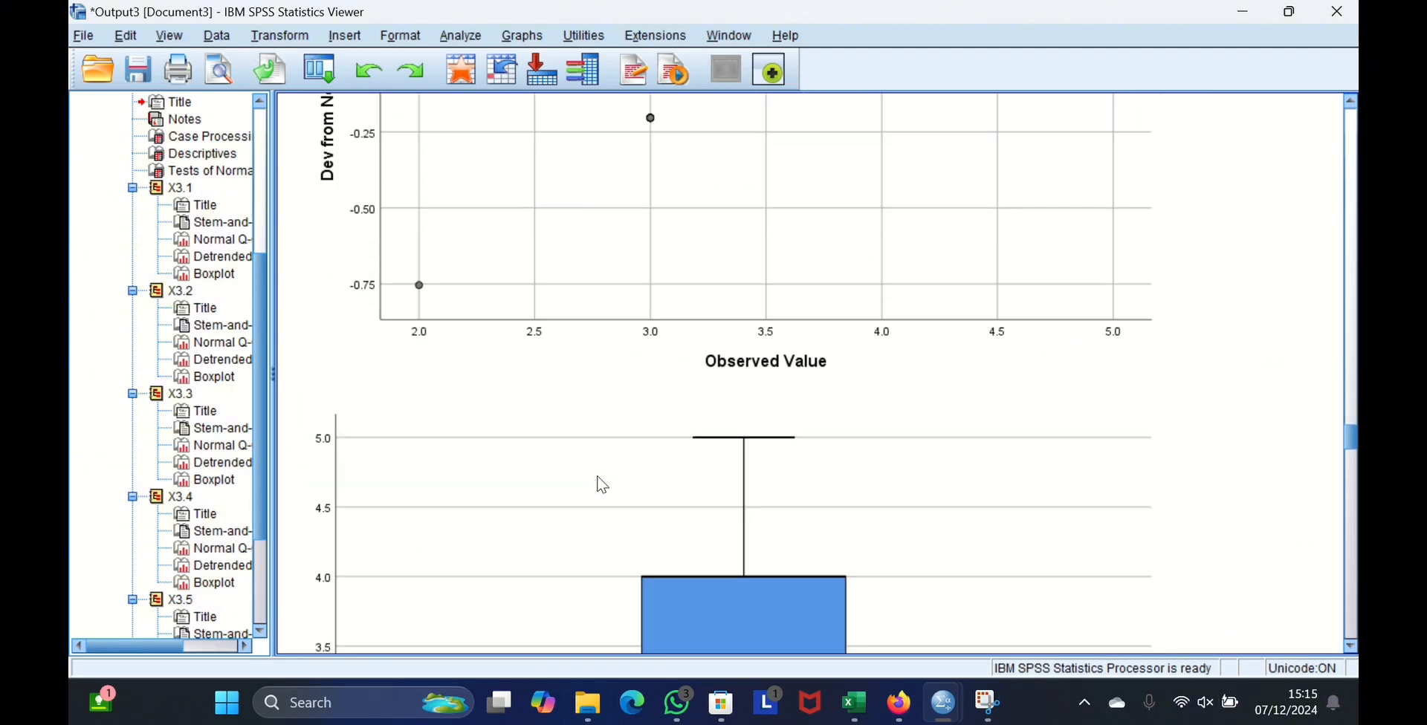
scroll(602, 484, "down", 12)
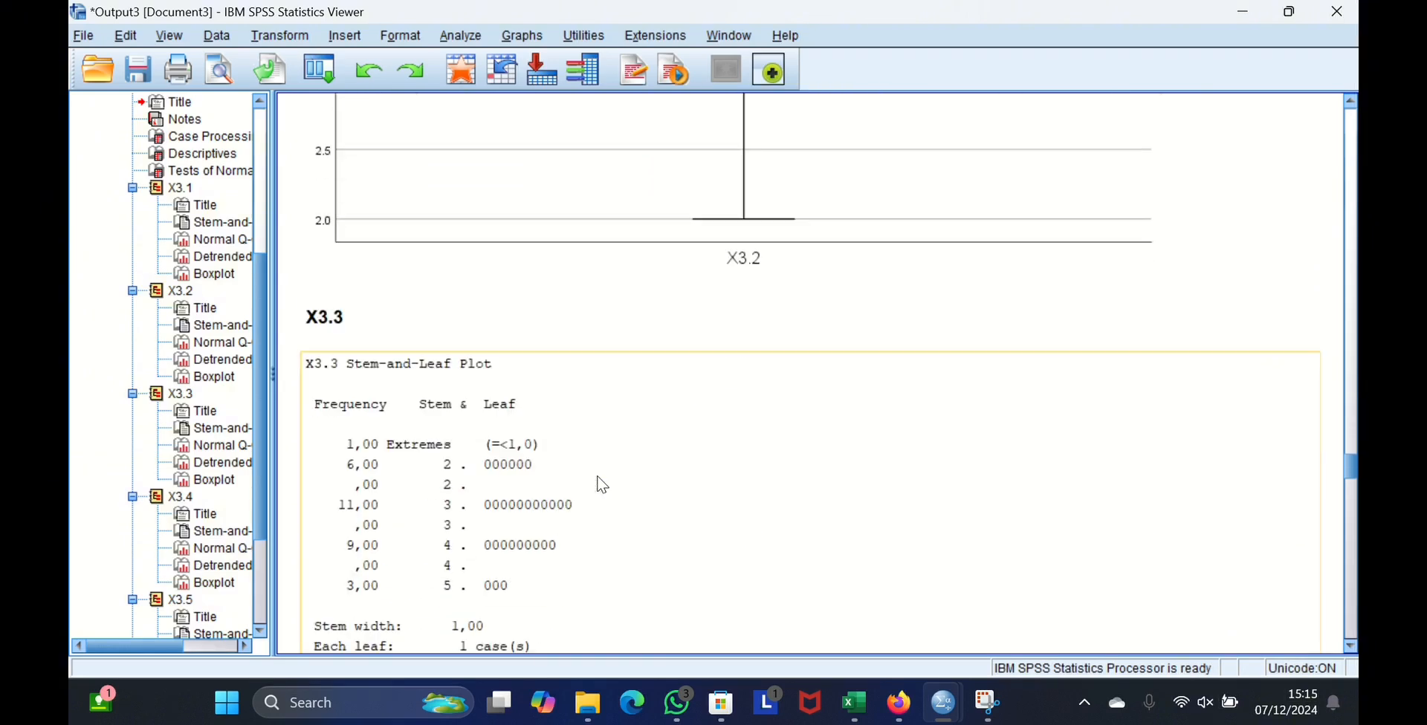
scroll(602, 485, "down", 12)
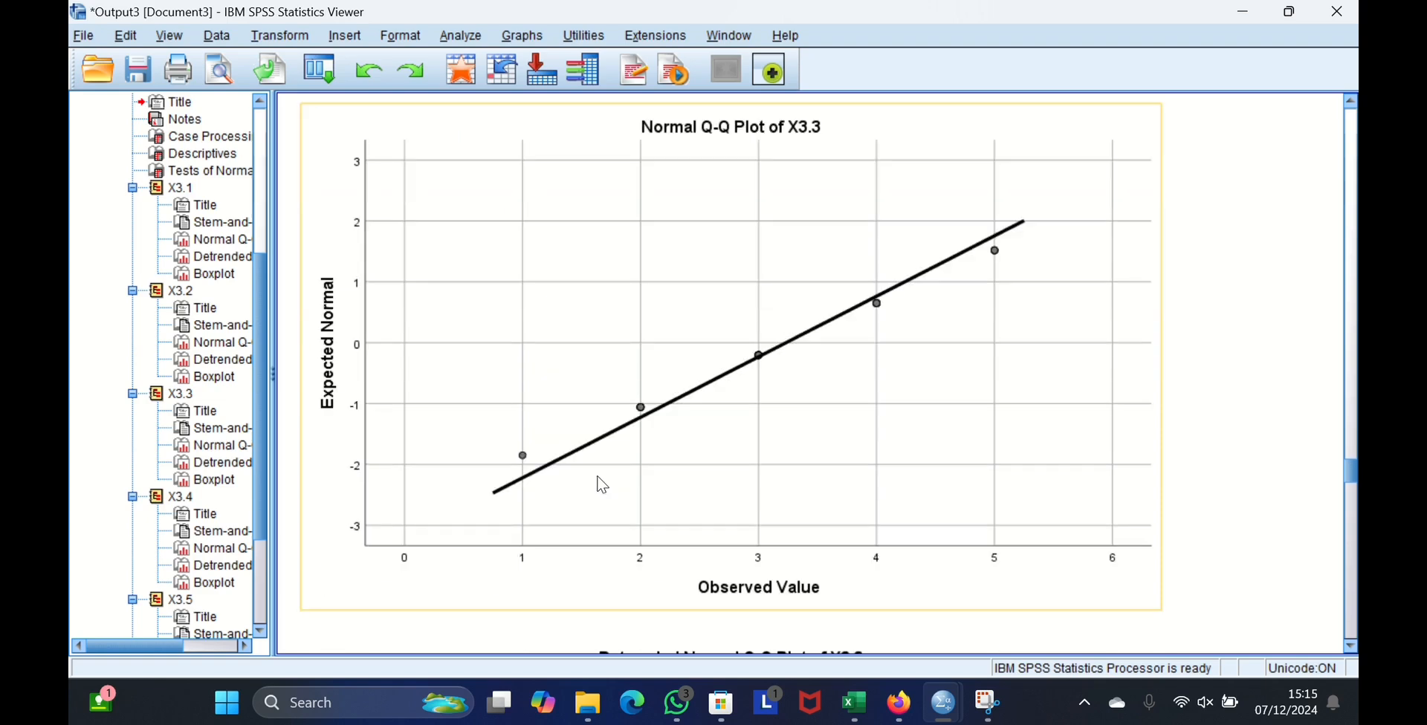
scroll(602, 484, "down", 12)
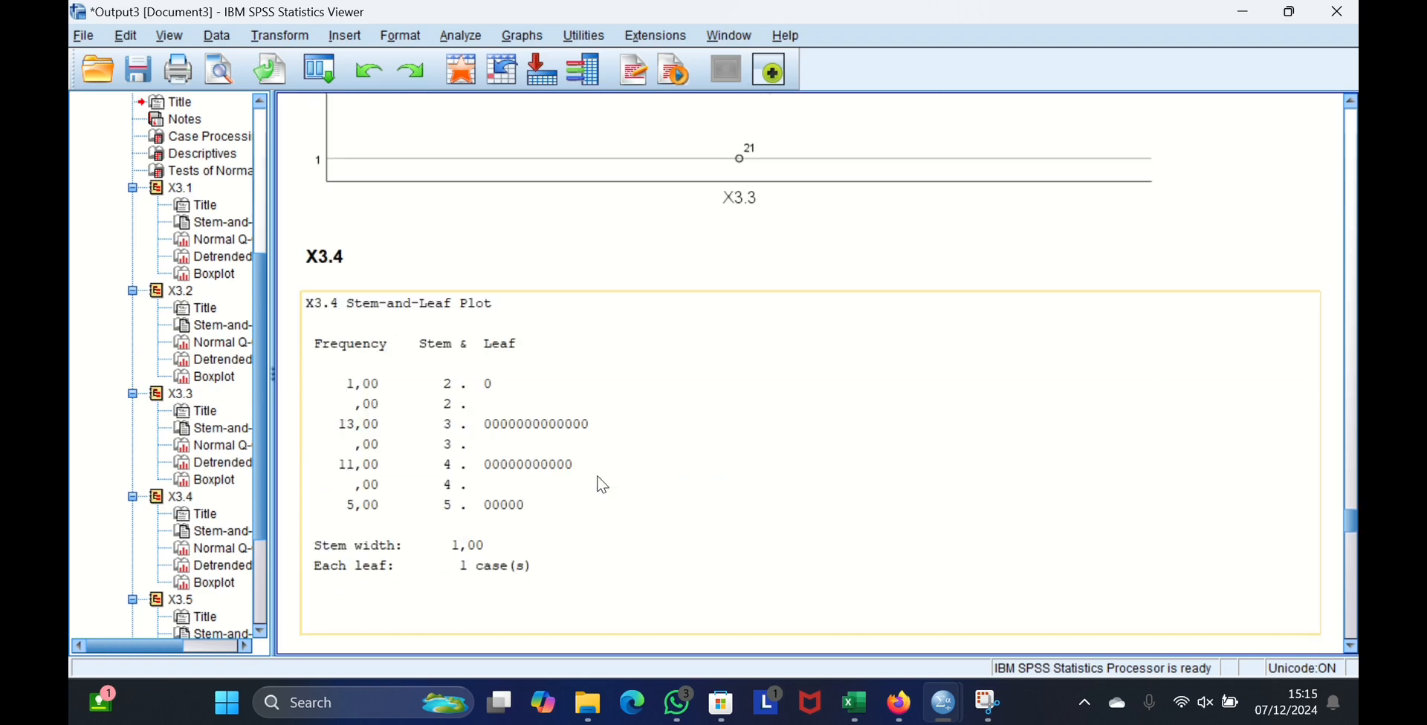
scroll(602, 485, "down", 12)
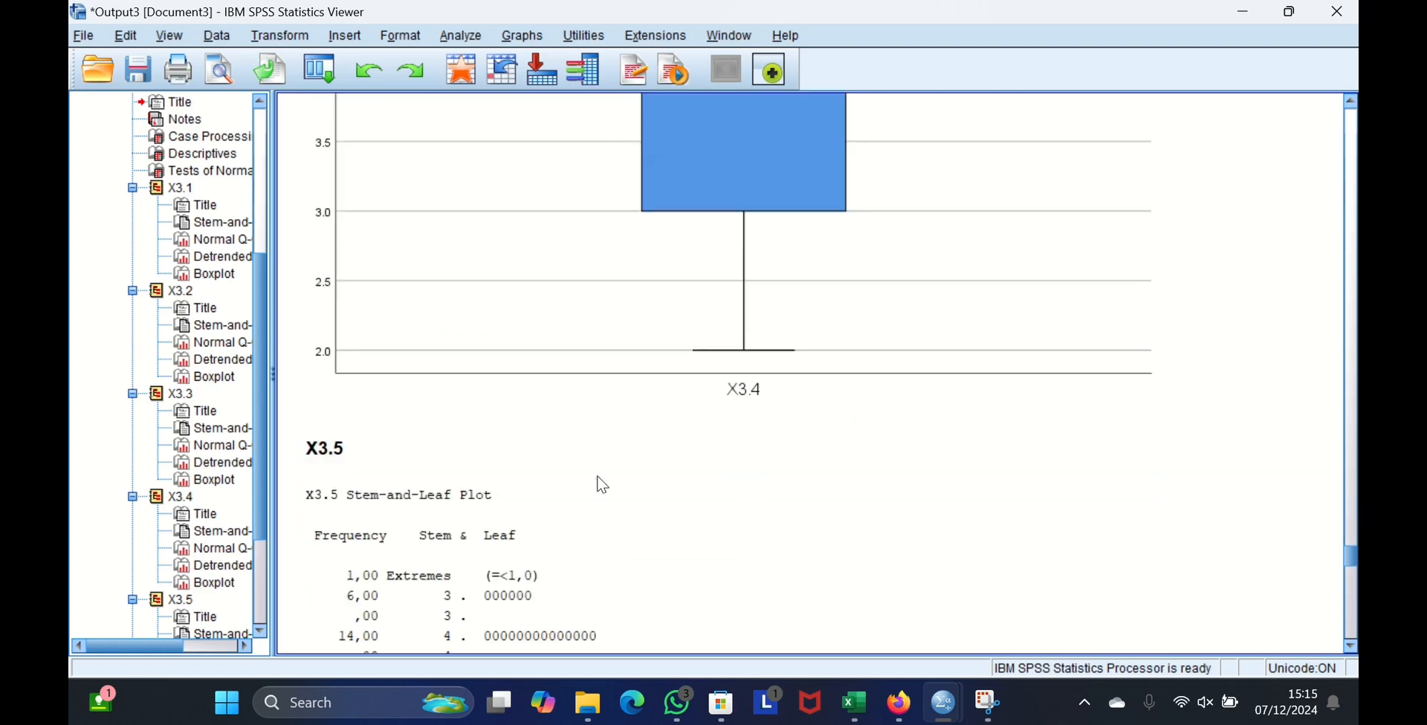
scroll(602, 484, "down", 12)
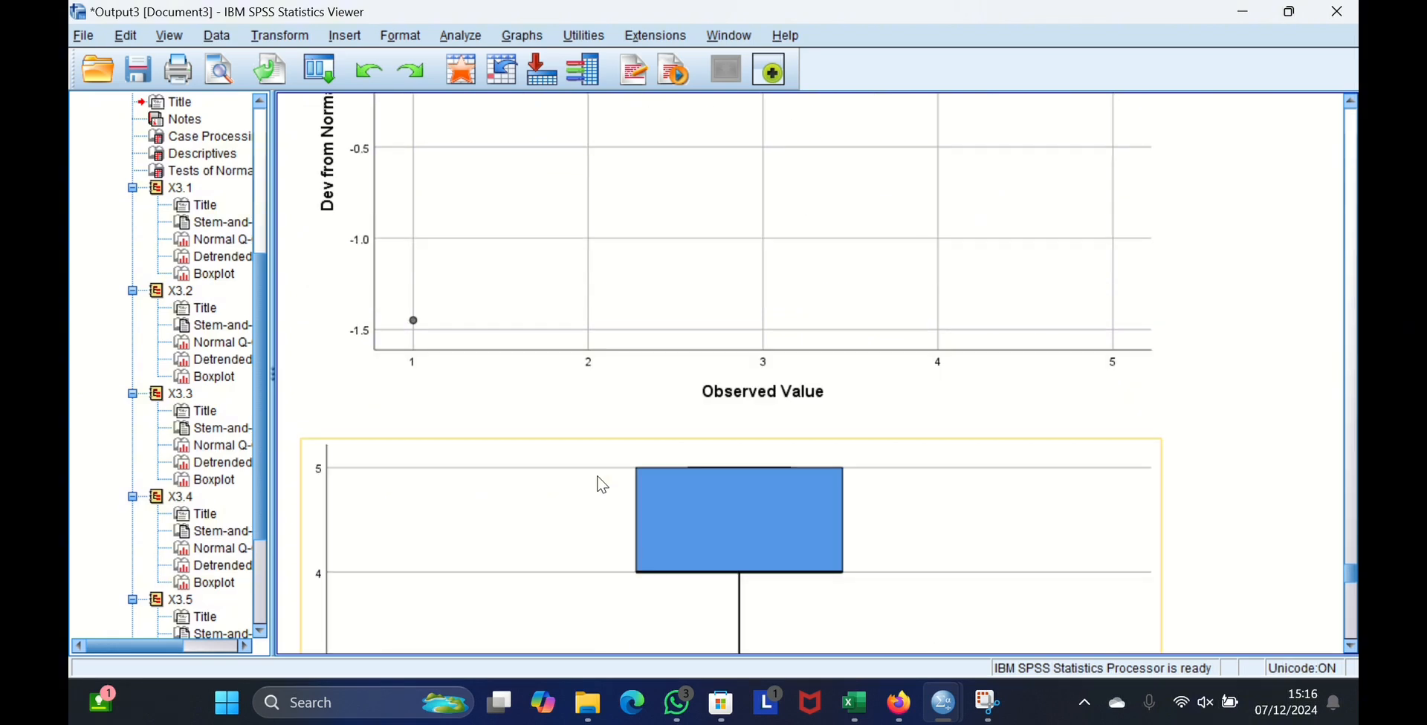
scroll(602, 485, "down", 12)
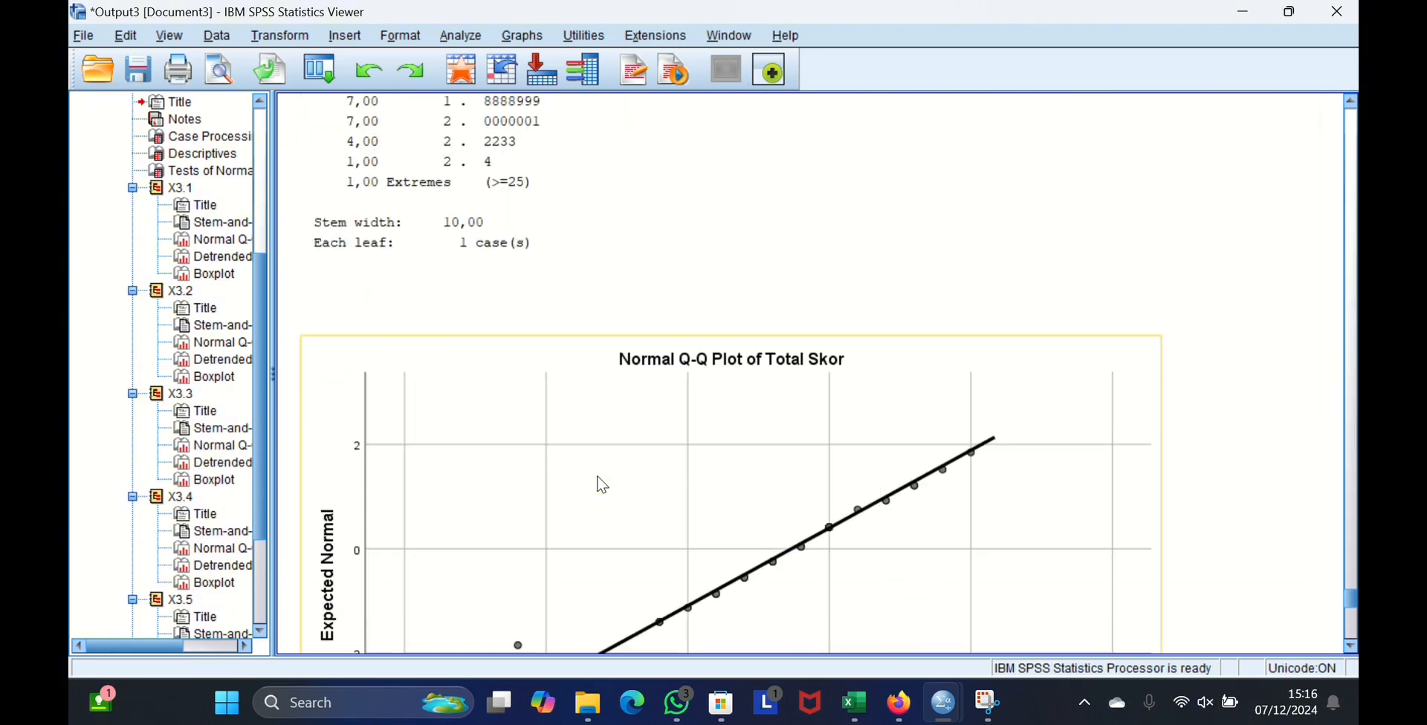
scroll(602, 484, "down", 6)
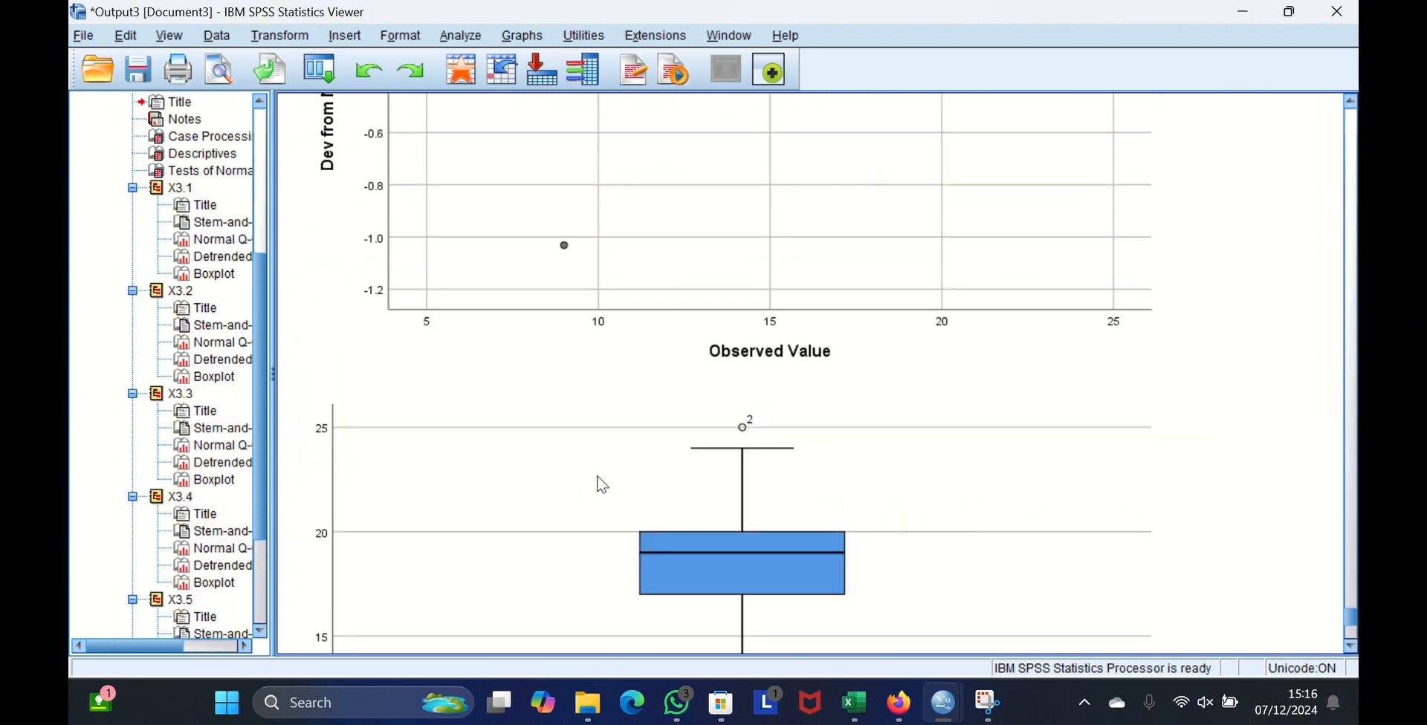